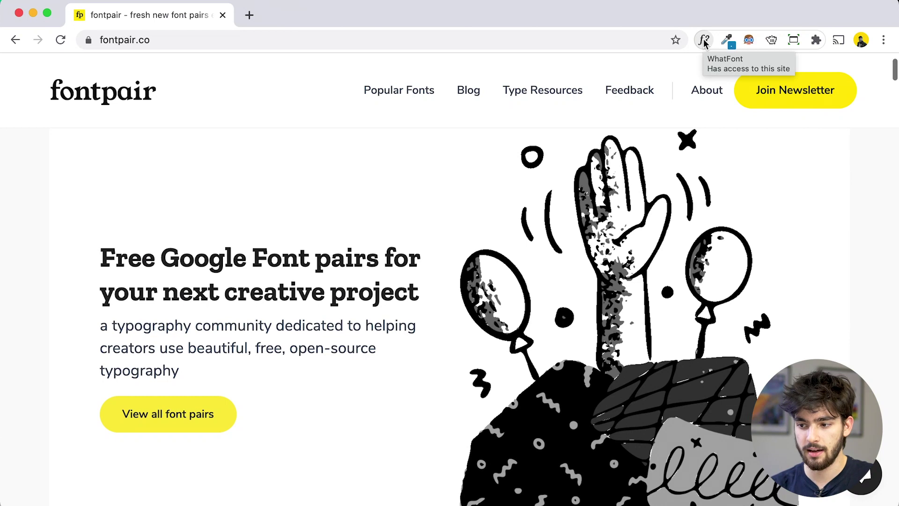
# Use WhatFont to identify Zilla Slab as the headline font and Nunito Sans as the body font.
pyautogui.click(703, 41)
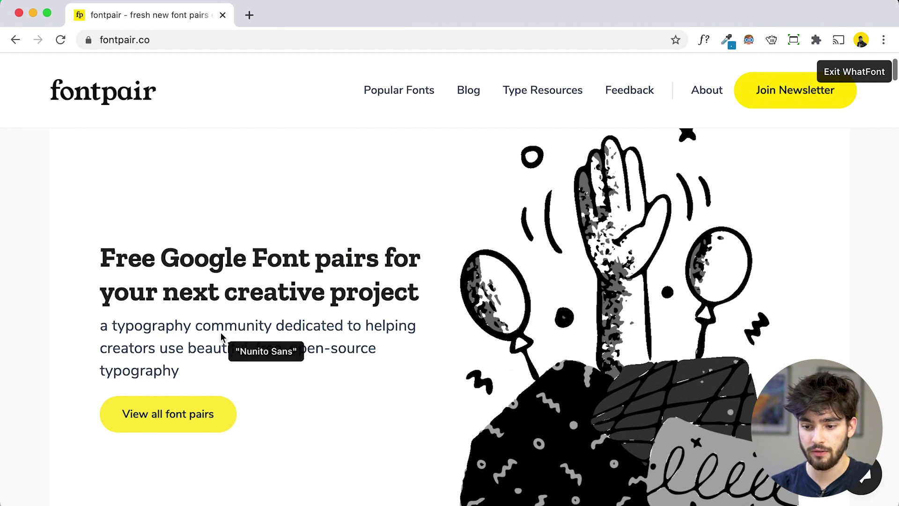
pyautogui.scroll(-5, 201, 374)
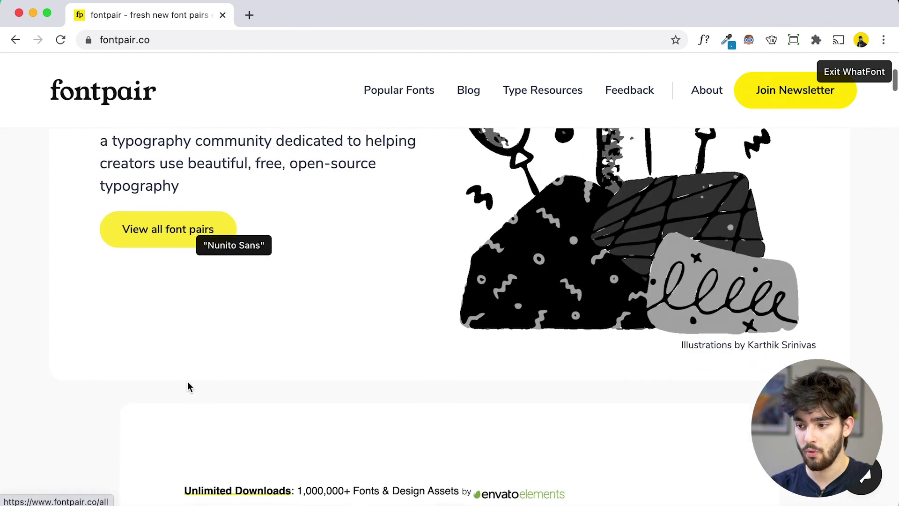
pyautogui.scroll(-5, 187, 383)
pyautogui.scroll(4, 239, 294)
pyautogui.scroll(6, 237, 295)
pyautogui.scroll(-3, 197, 356)
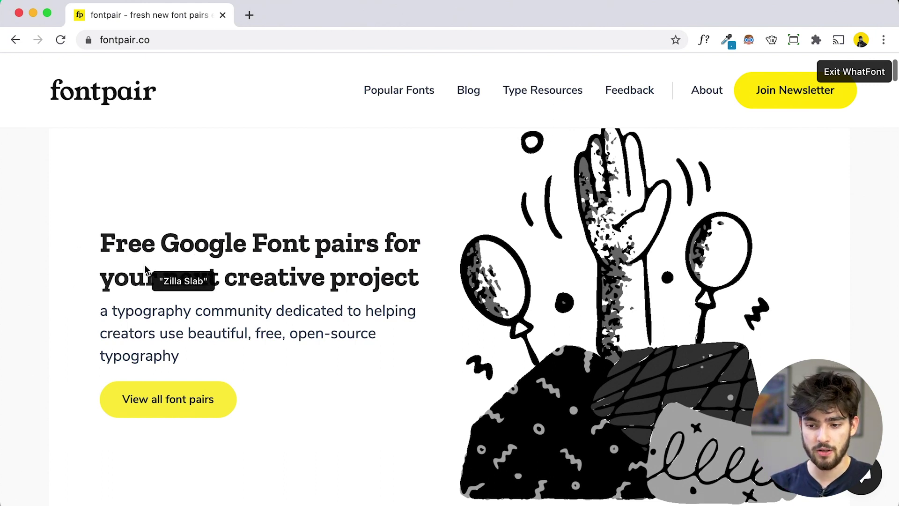
pyautogui.scroll(2, 153, 282)
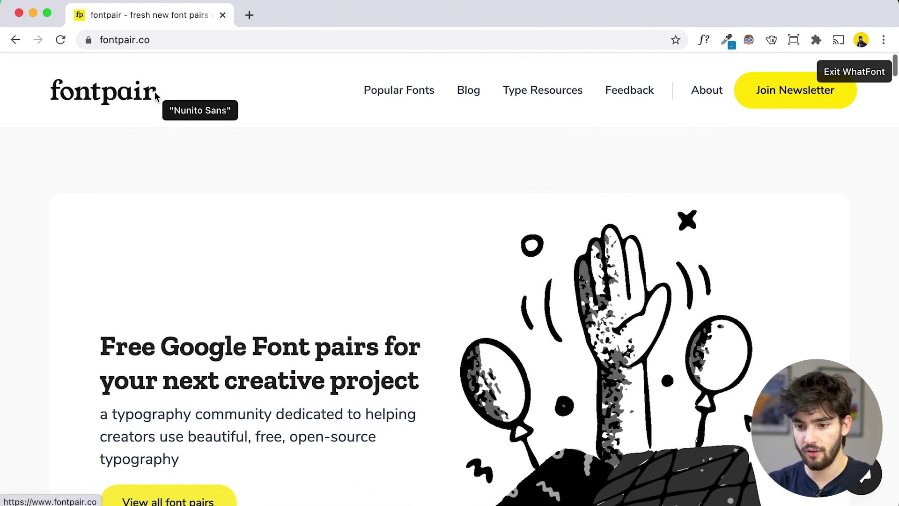
pyautogui.scroll(-1, 156, 96)
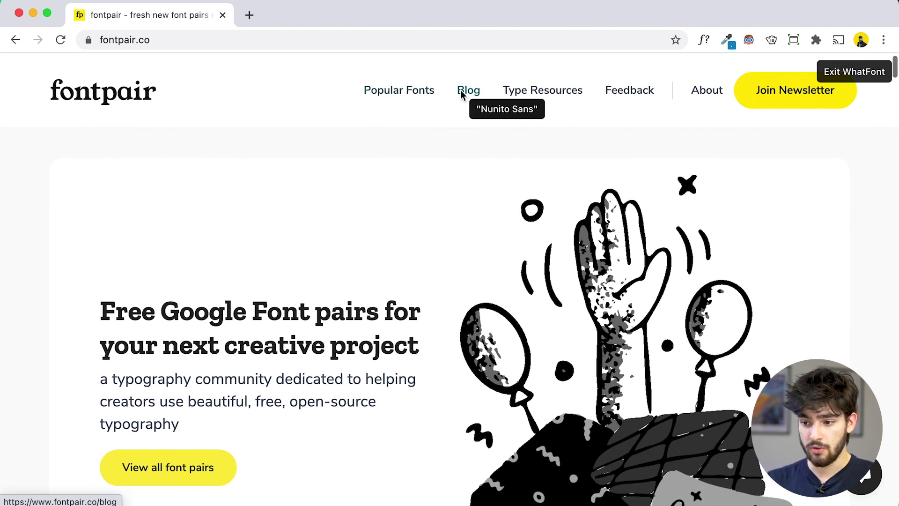
pyautogui.scroll(-1, 465, 95)
pyautogui.scroll(-3, 465, 95)
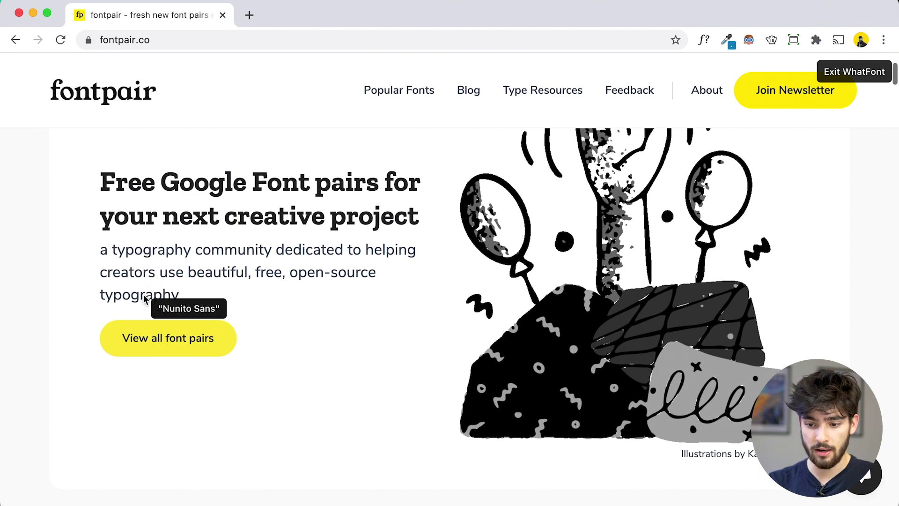
pyautogui.scroll(-10, 155, 341)
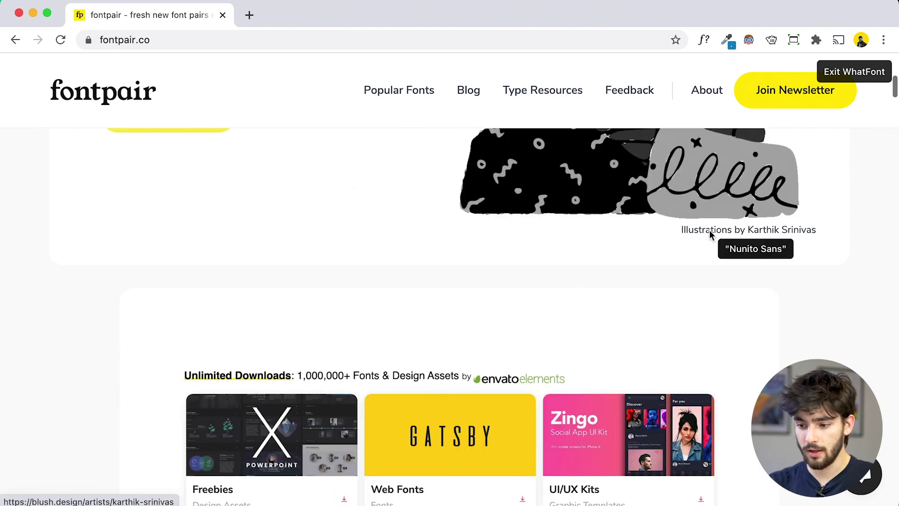
pyautogui.scroll(-10, 508, 357)
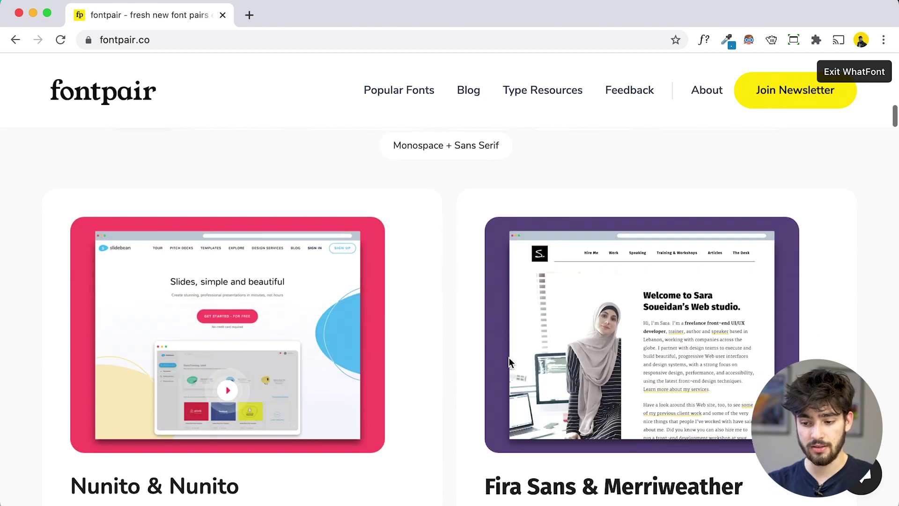
pyautogui.scroll(-2, 509, 358)
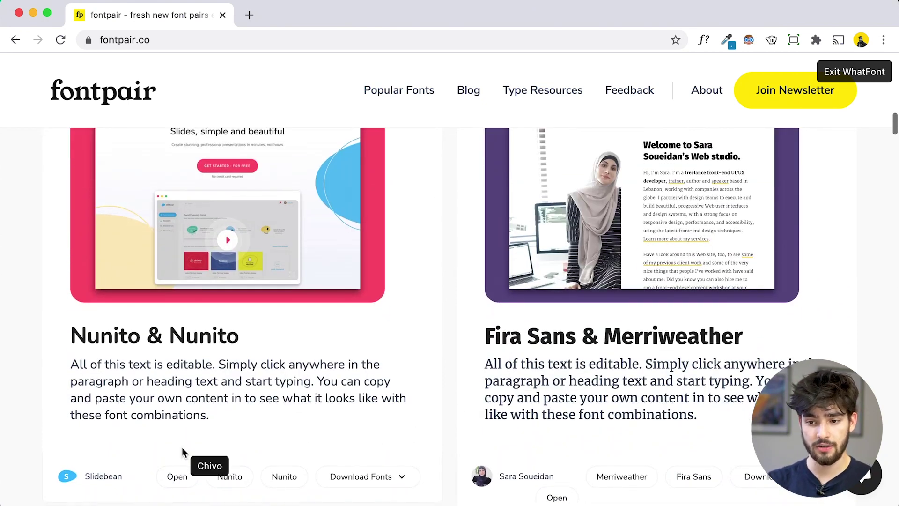
pyautogui.scroll(20, 187, 454)
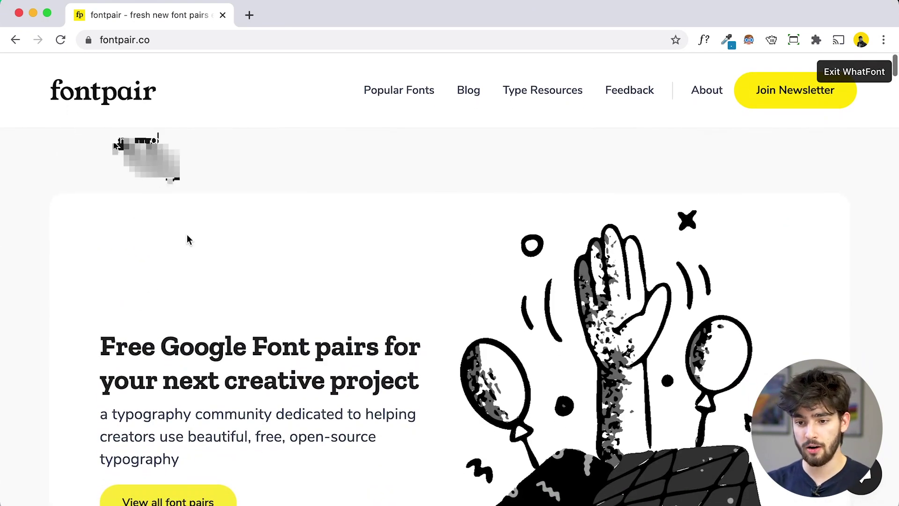
pyautogui.scroll(-3, 187, 240)
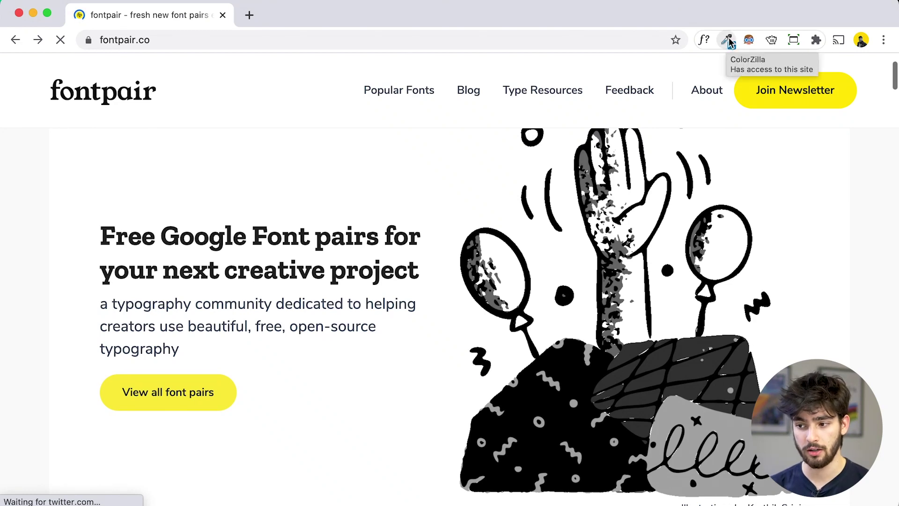
# Pick the Join Newsletter button's yellow with ColorZilla, giving #FFE702.
pyautogui.click(727, 41)
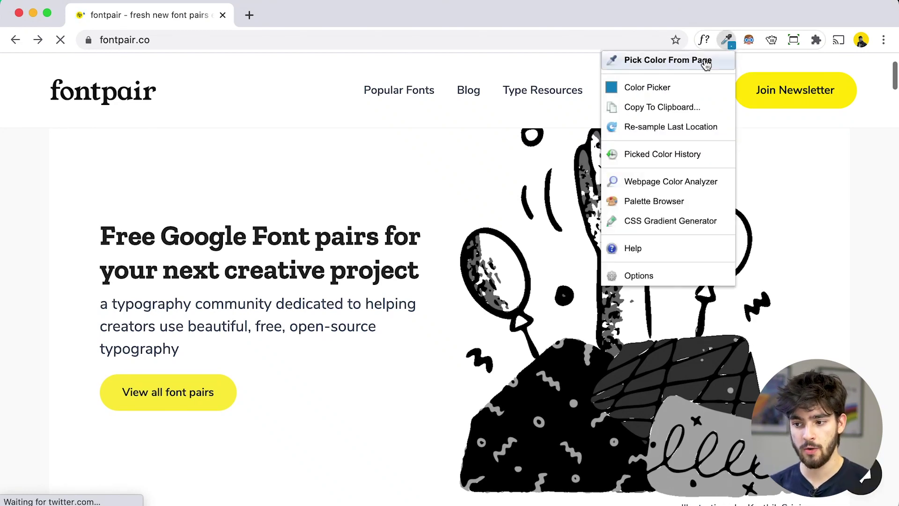
pyautogui.click(643, 60)
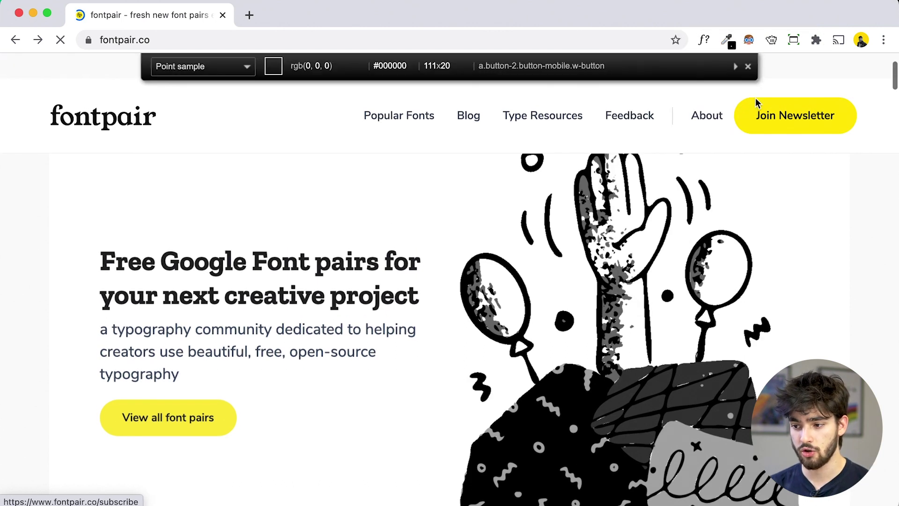
pyautogui.click(746, 123)
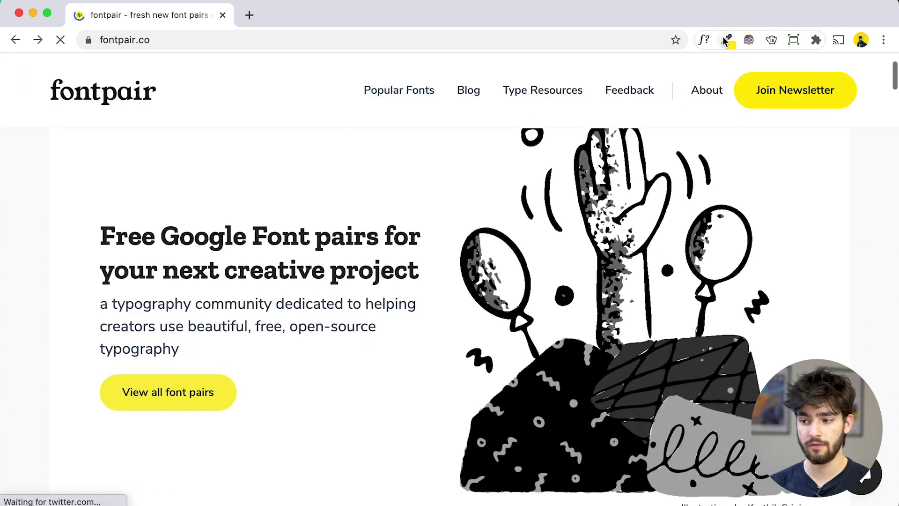
pyautogui.click(727, 40)
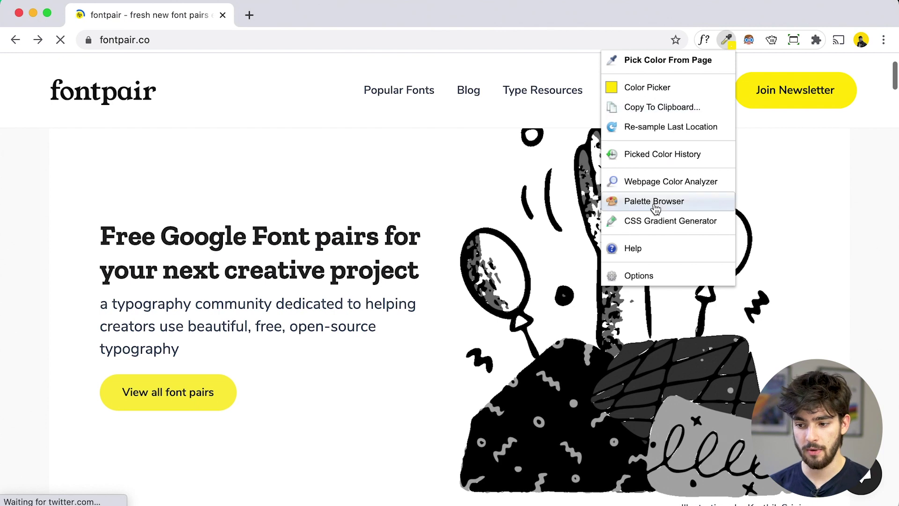
# Open ColorZilla's Color Picker and select the sampled hex code ffe702.
pyautogui.click(692, 156)
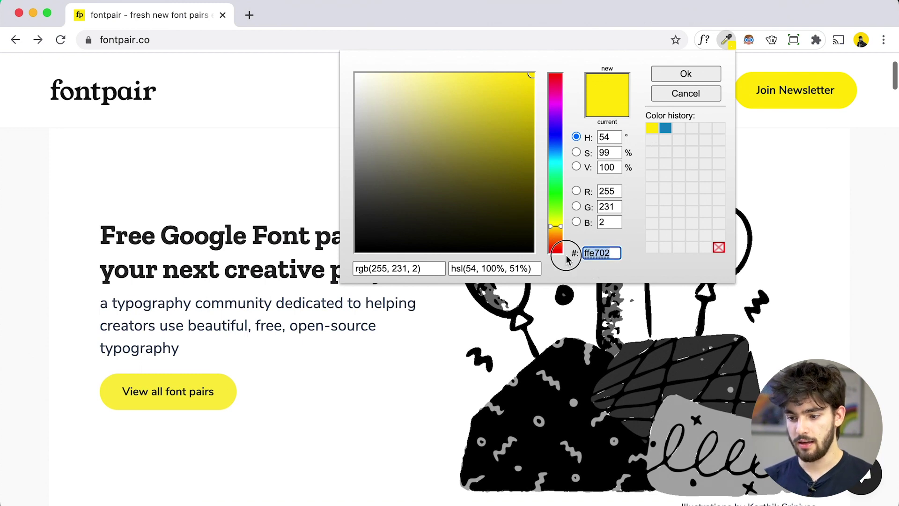
pyautogui.doubleClick(594, 252)
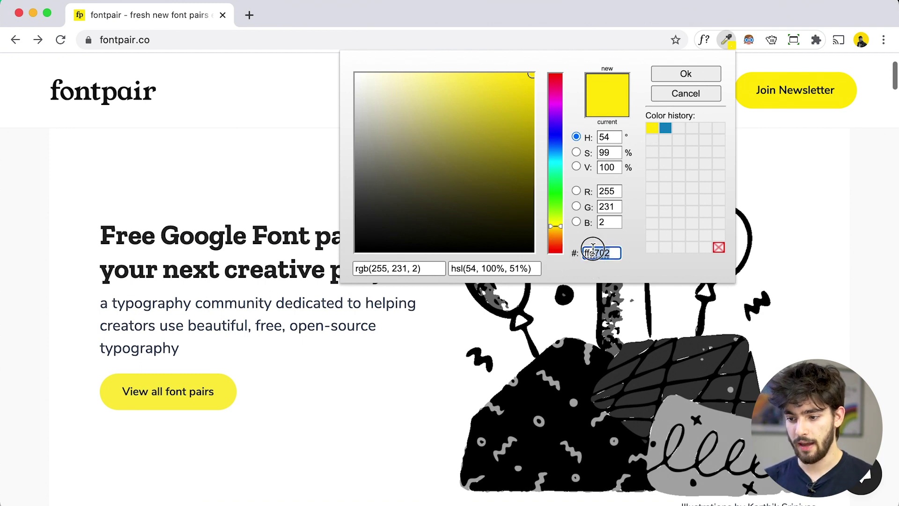
# Close the ColorZilla colour window and its menu without changes.
pyautogui.click(707, 95)
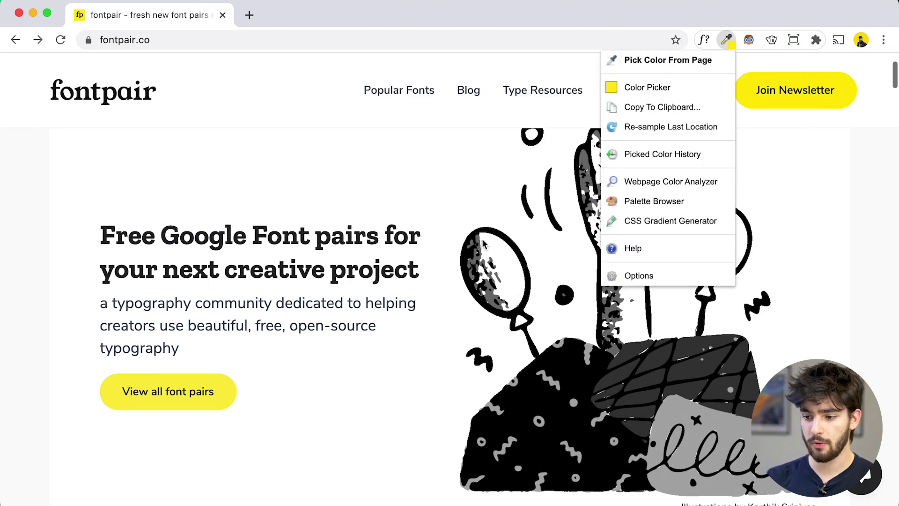
pyautogui.click(411, 153)
pyautogui.scroll(-1, 410, 271)
pyautogui.scroll(-3, 410, 271)
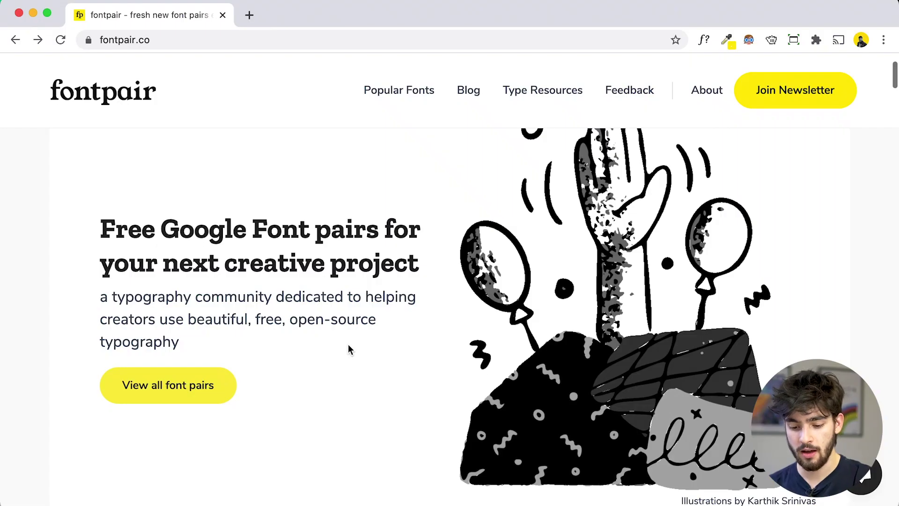
# Enable Dark Reader on fontpair.co and scroll to the Nunito and Fira Sans font-pair cards.
pyautogui.click(747, 40)
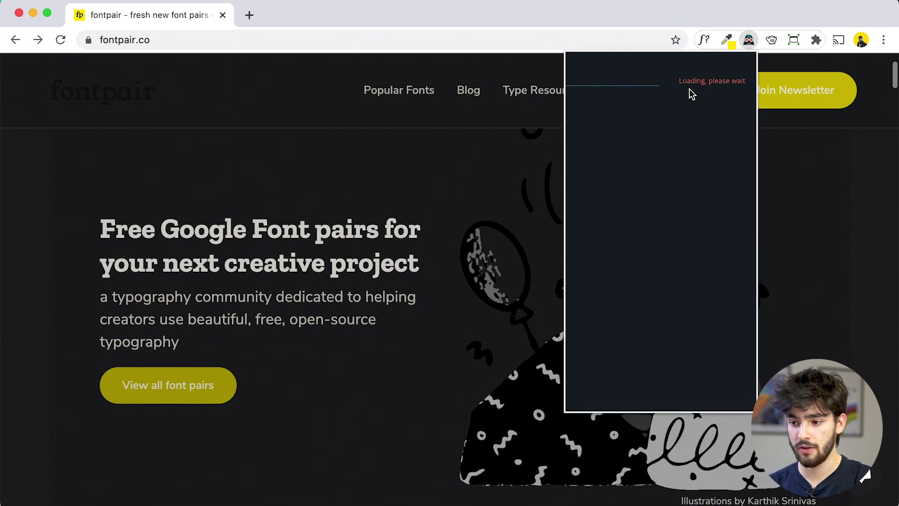
pyautogui.click(434, 262)
pyautogui.scroll(3, 397, 286)
pyautogui.scroll(-10, 397, 281)
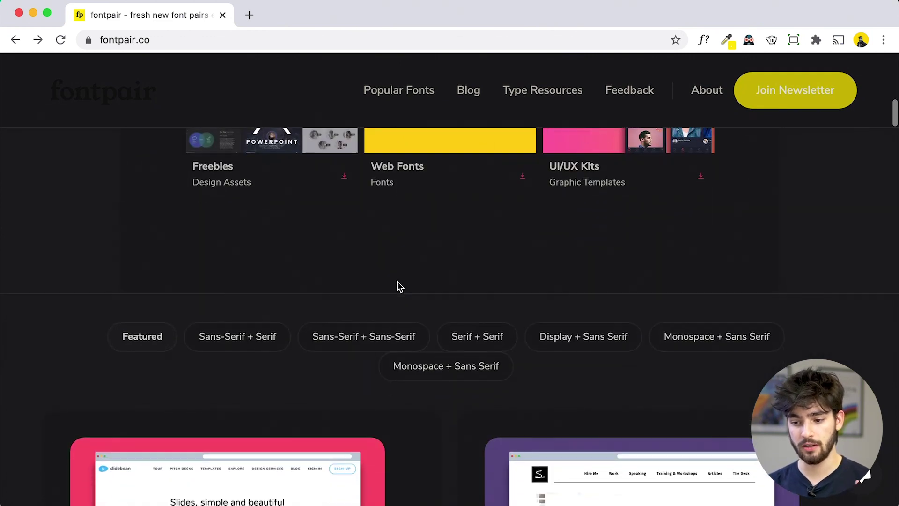
pyautogui.scroll(-4, 397, 285)
pyautogui.scroll(-3, 24, 318)
pyautogui.scroll(-4, 24, 322)
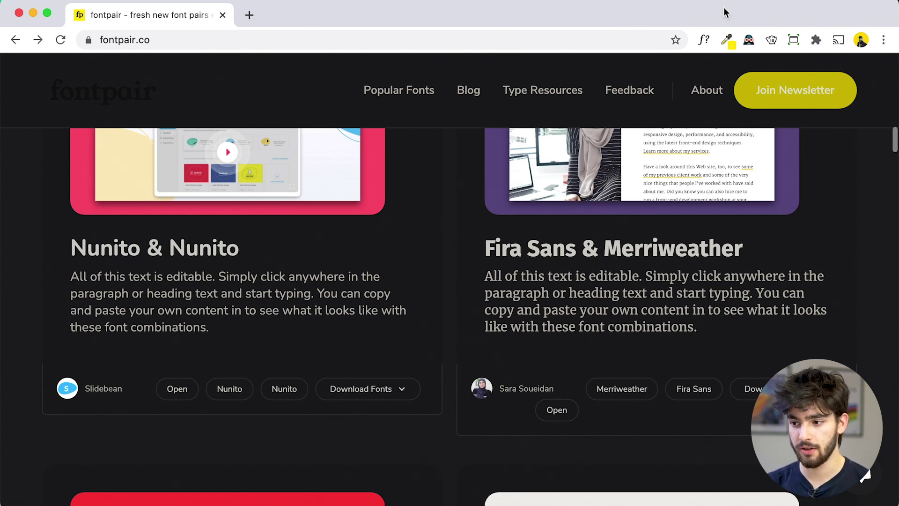
# Turn on macOS system Dark Mode from the quick settings display panel.
pyautogui.click(783, 1)
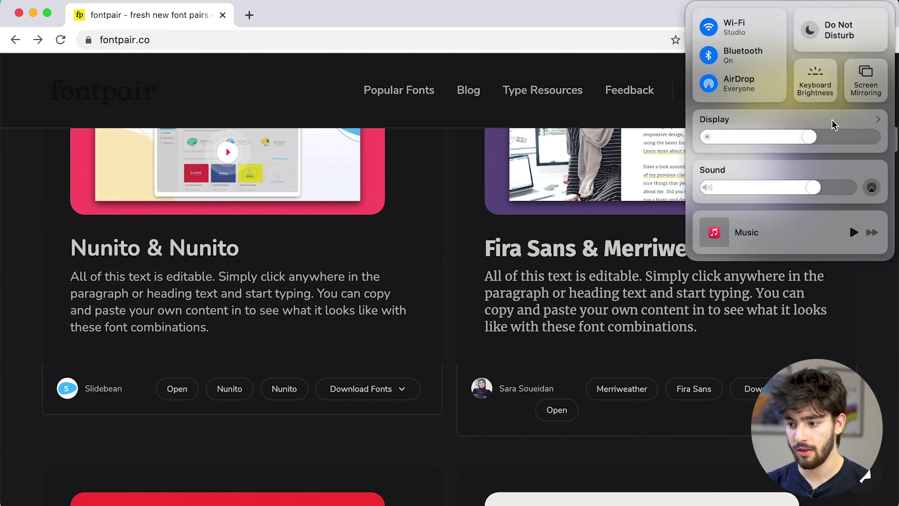
pyautogui.click(851, 124)
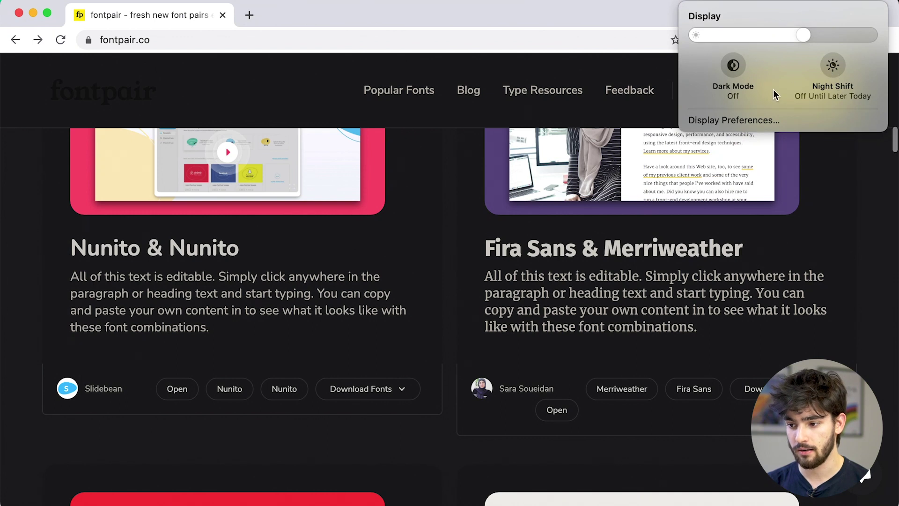
pyautogui.click(732, 65)
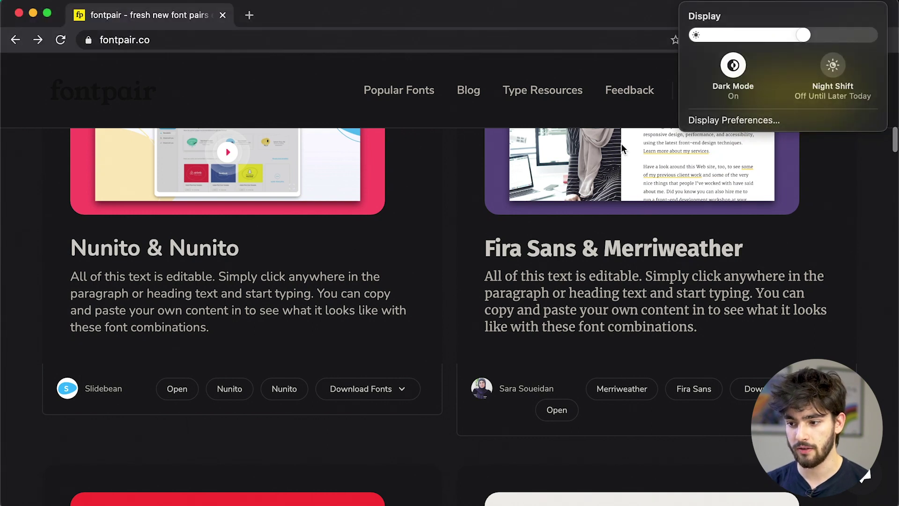
pyautogui.click(486, 268)
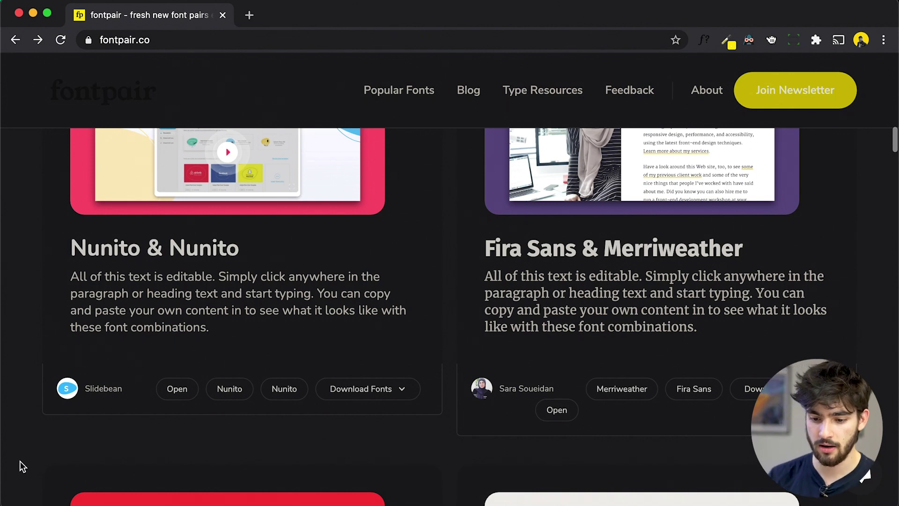
# Scroll down past the Karla card to the Poppins & PT Serif and BioRhyme & Space Mono pairings.
pyautogui.scroll(-15, 20, 461)
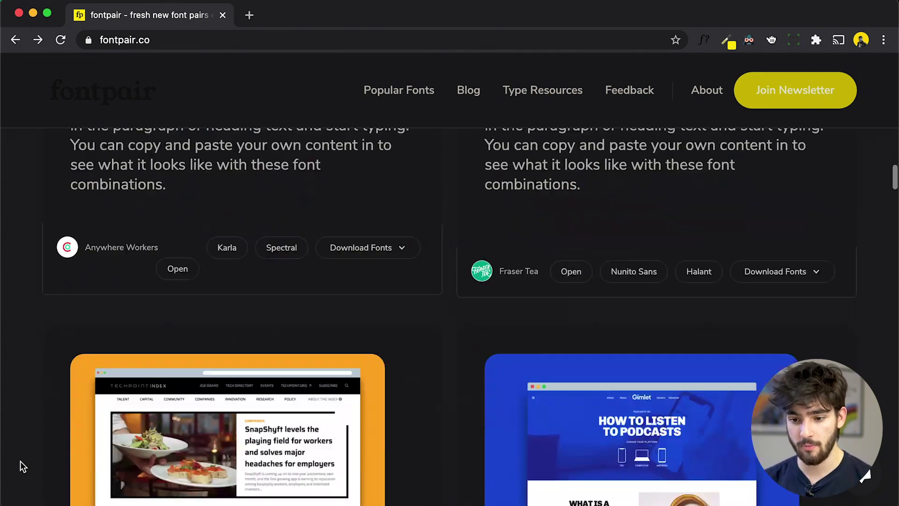
pyautogui.scroll(-15, 20, 461)
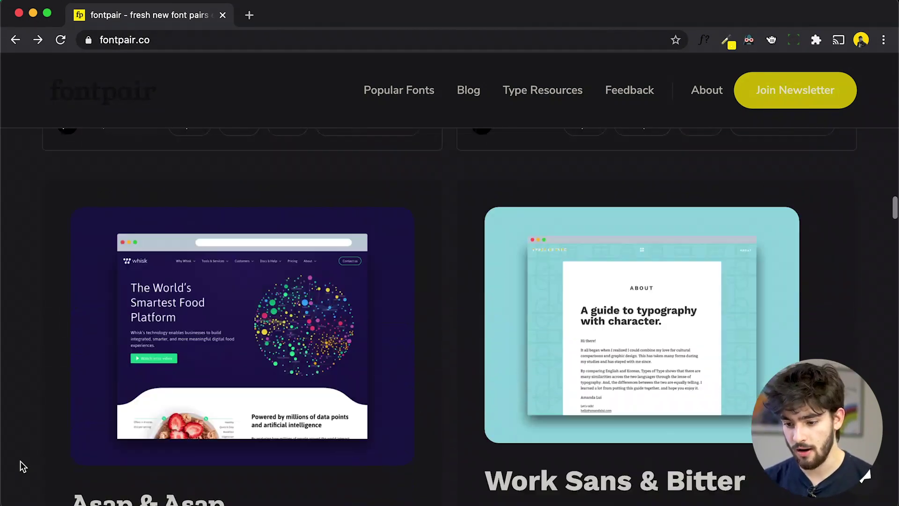
pyautogui.scroll(-15, 21, 461)
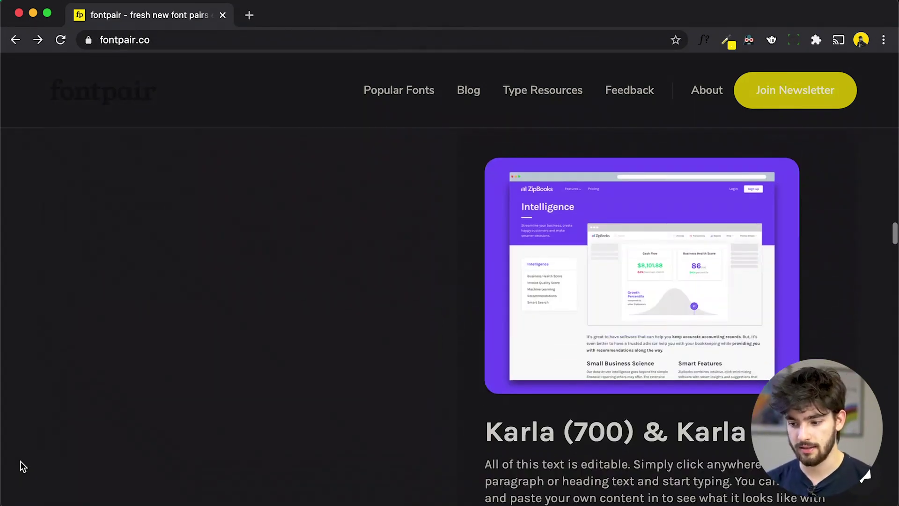
pyautogui.scroll(-15, 21, 460)
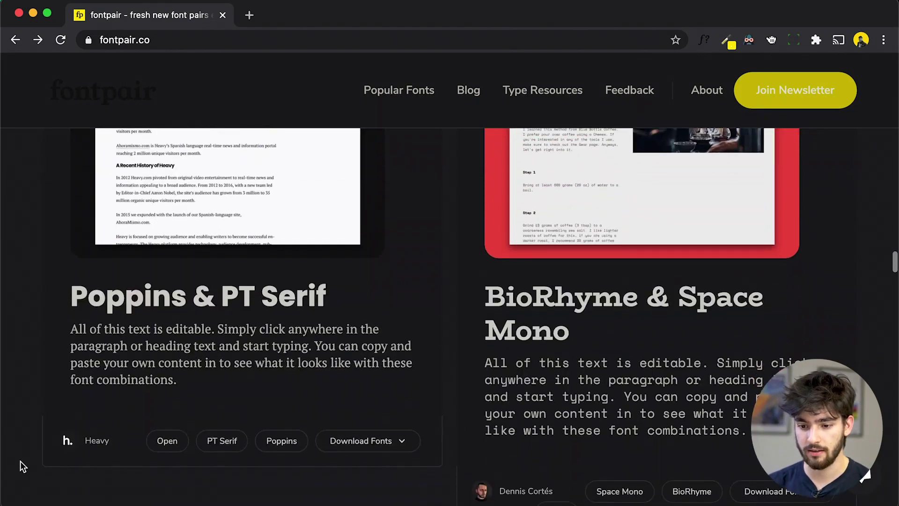
pyautogui.scroll(-5, 21, 460)
# Toggle Dark Reader off and back on for fontpair, then raise brightness to +5.
pyautogui.click(749, 40)
pyautogui.click(719, 96)
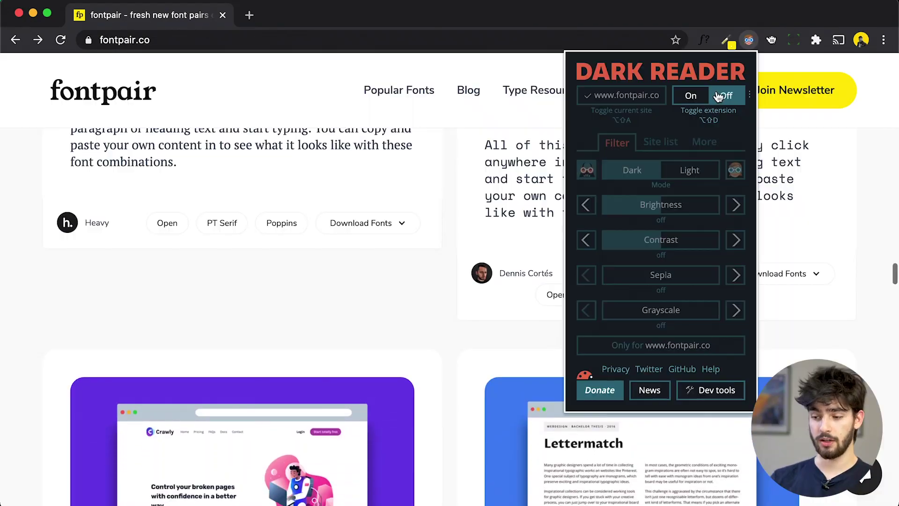
pyautogui.click(692, 96)
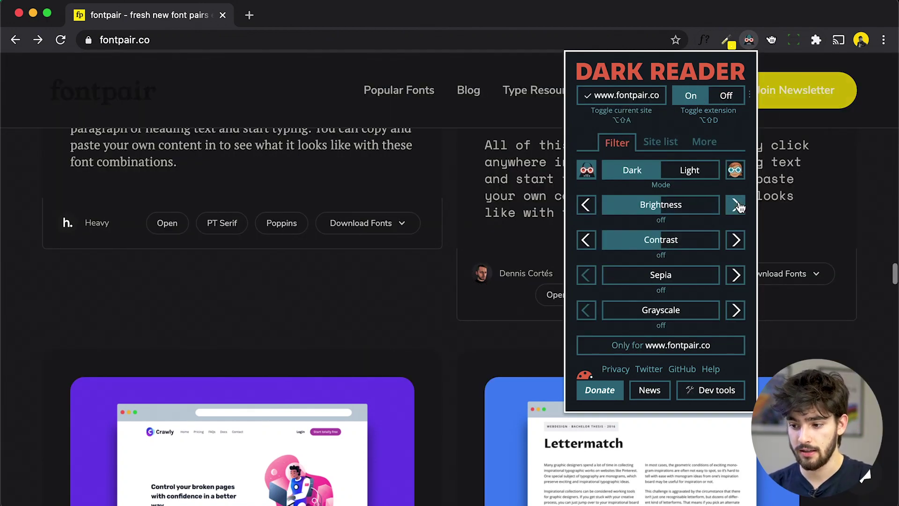
pyautogui.moveTo(682, 213); pyautogui.dragTo(699, 208)
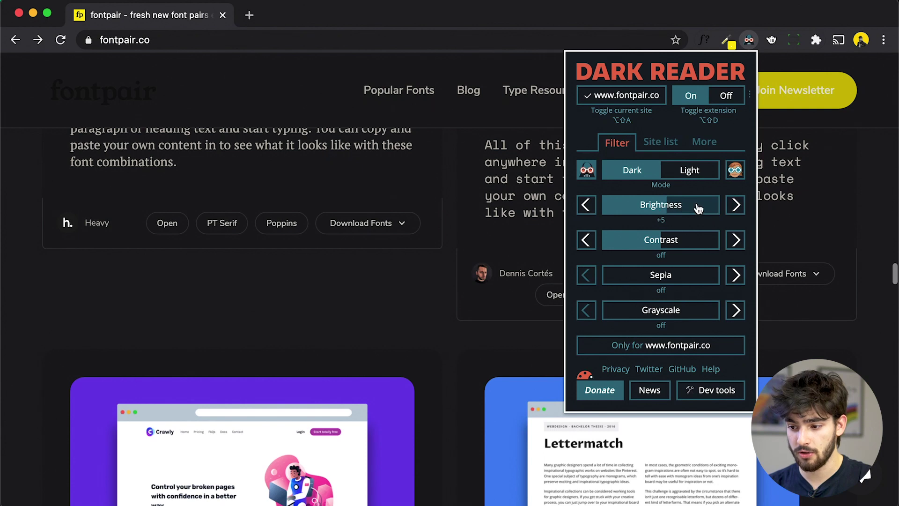
# Set sepia to about +80 and grayscale to +100, then switch sepia off.
pyautogui.click(736, 276)
pyautogui.click(698, 281)
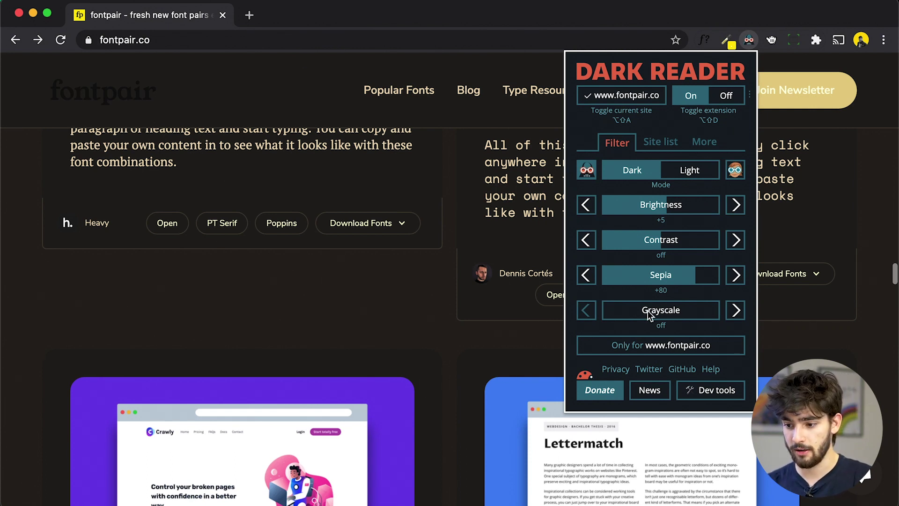
pyautogui.click(701, 313)
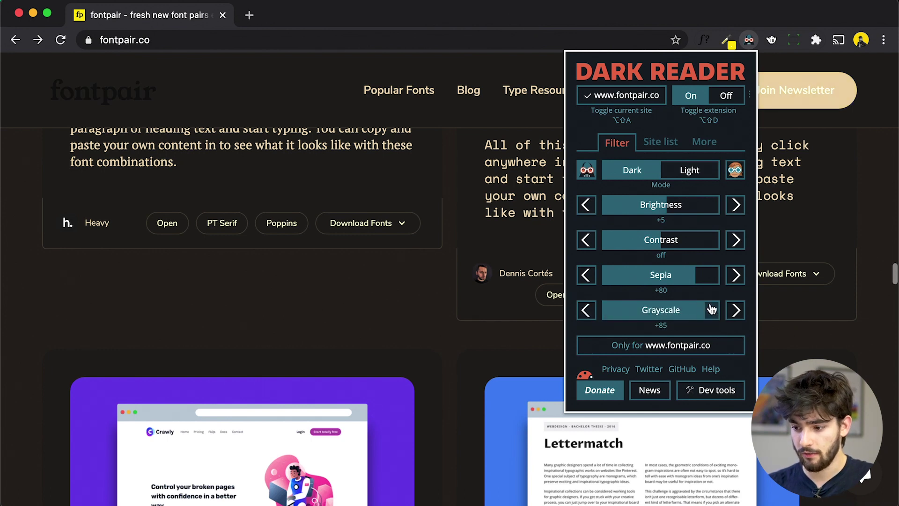
pyautogui.click(715, 313)
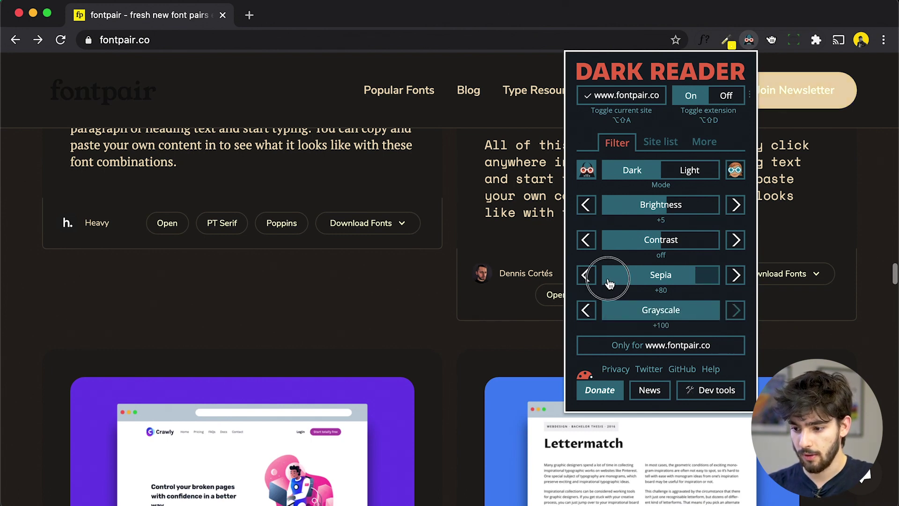
pyautogui.click(606, 284)
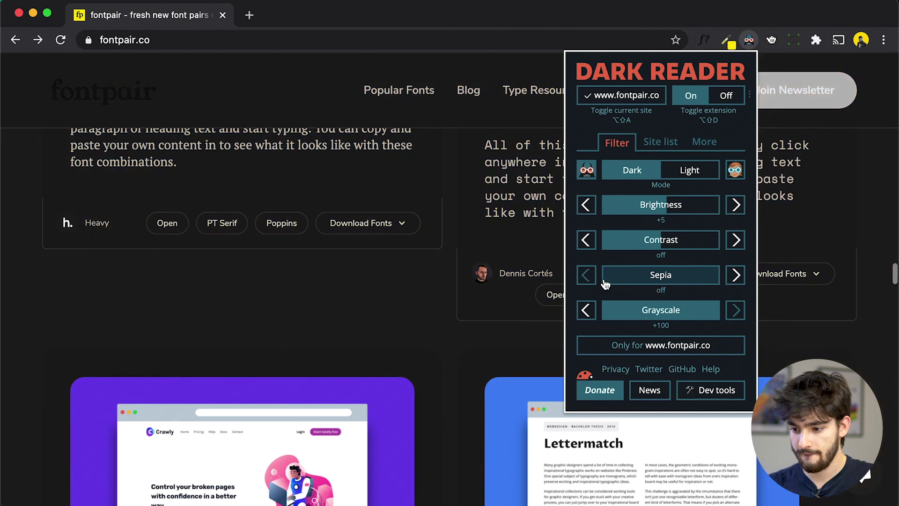
# Lower Dark Reader's contrast and brightness both to -50.
pyautogui.click(605, 249)
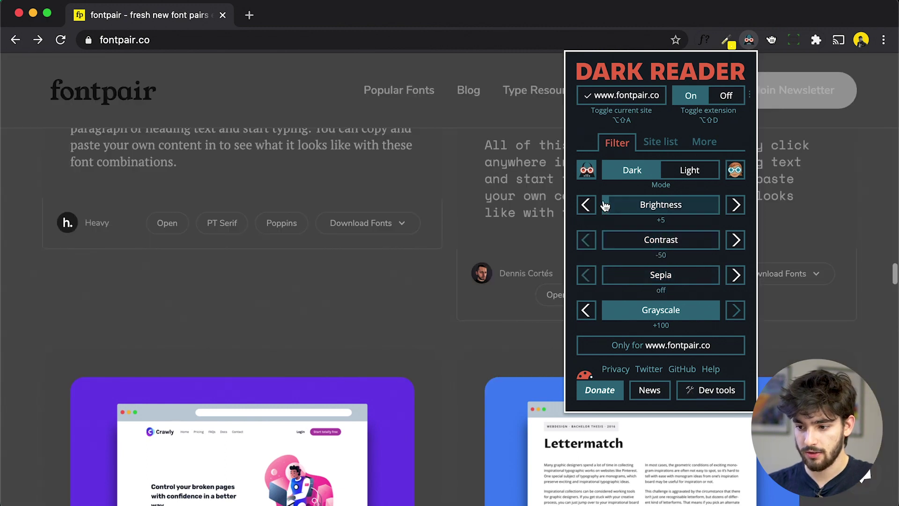
pyautogui.click(604, 206)
pyautogui.scroll(-10, 342, 332)
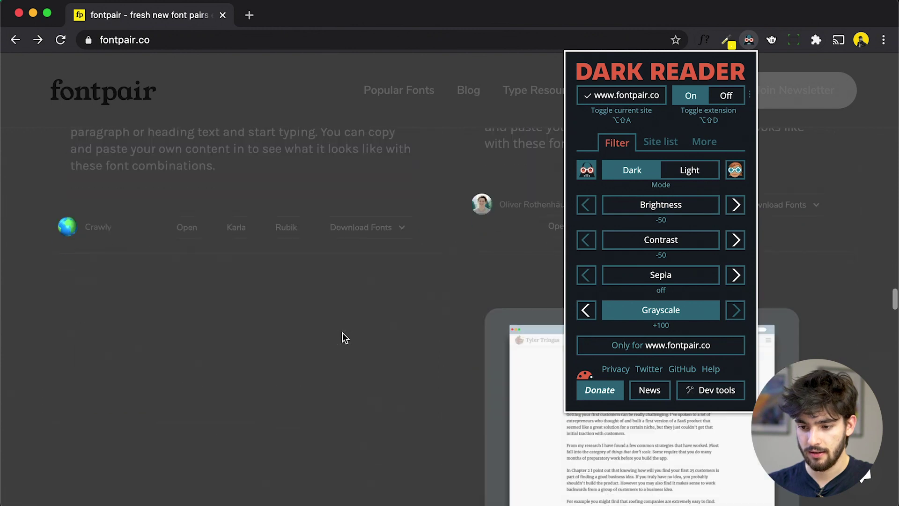
pyautogui.scroll(-10, 342, 332)
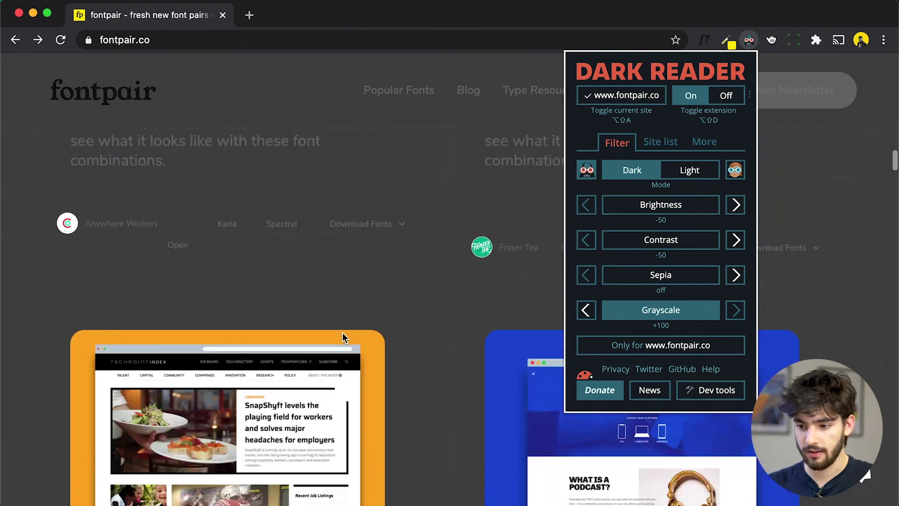
pyautogui.scroll(20, 341, 333)
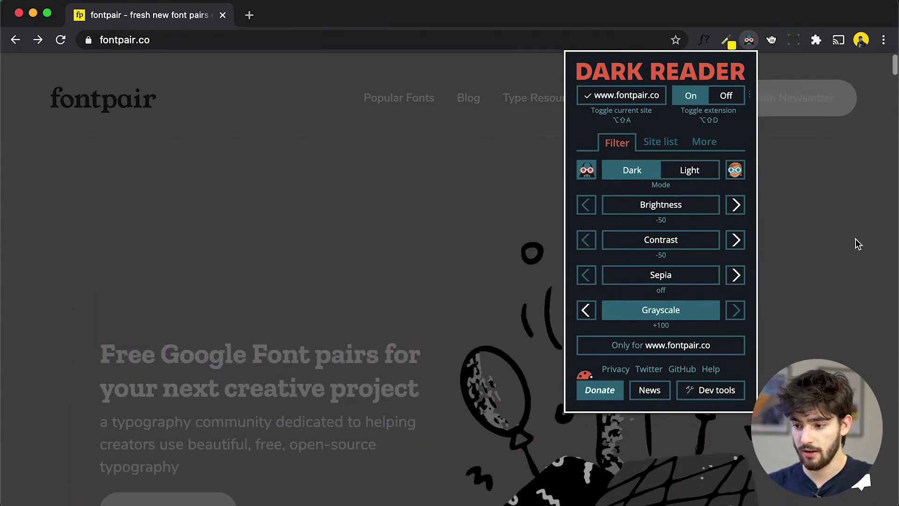
# Turn brightness back off, add a moderate sepia tint, and adjust grayscale.
pyautogui.click(668, 211)
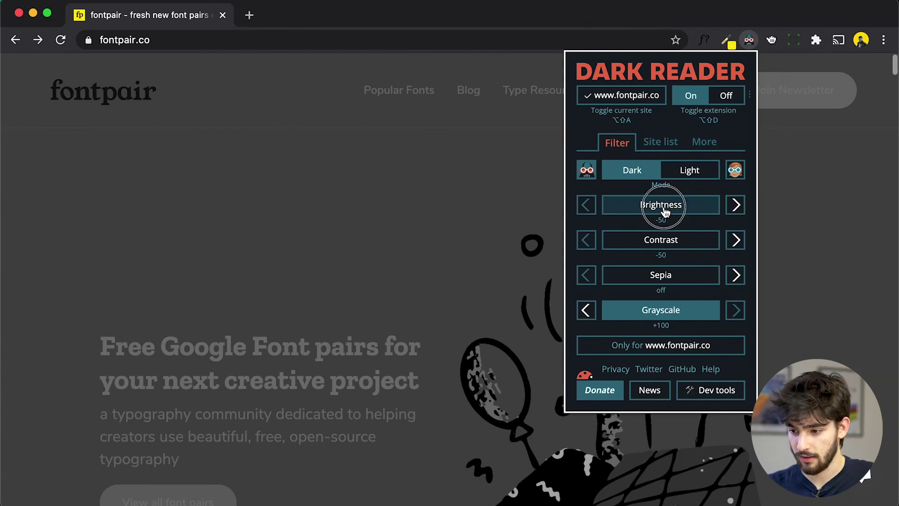
pyautogui.click(663, 281)
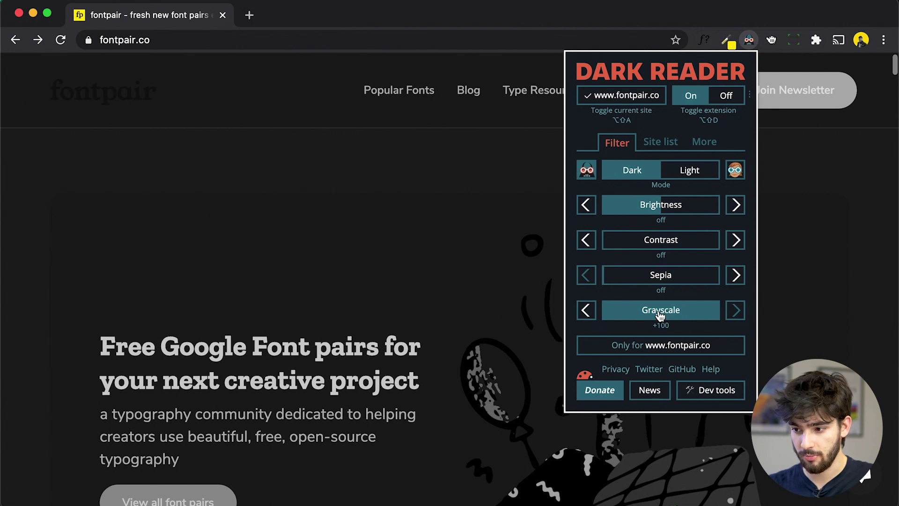
pyautogui.scroll(-5, 227, 361)
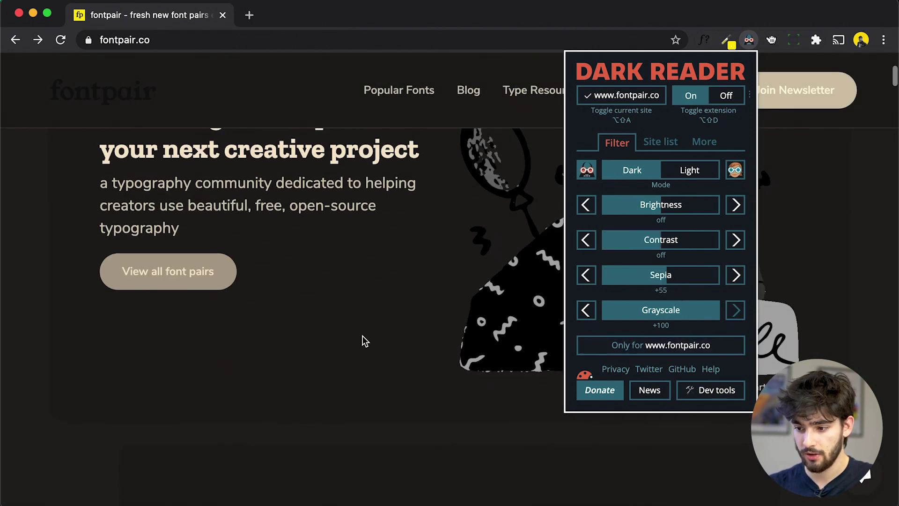
pyautogui.scroll(-5, 367, 340)
pyautogui.scroll(-5, 272, 370)
pyautogui.scroll(-3, 273, 373)
pyautogui.scroll(10, 271, 371)
pyautogui.click(665, 310)
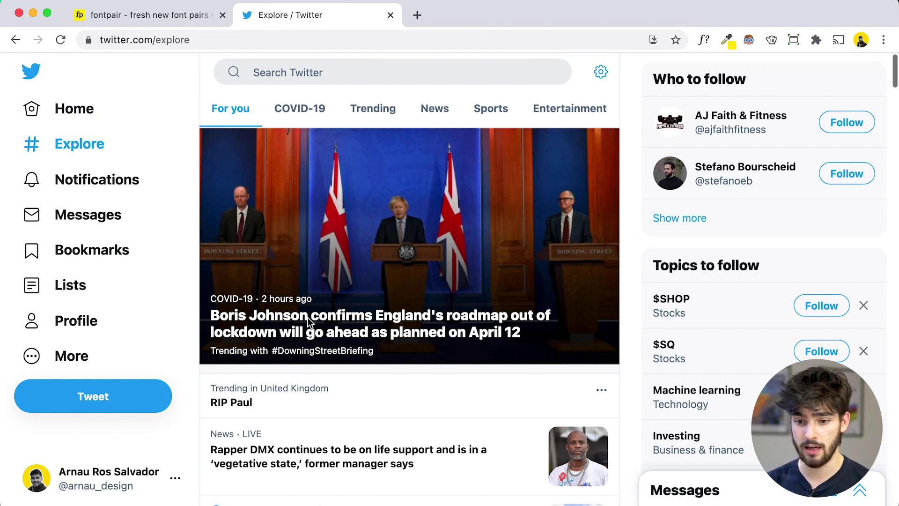
# List every SVG icon from Twitter's Explore page with svg-grabber and browse the grid.
pyautogui.click(773, 39)
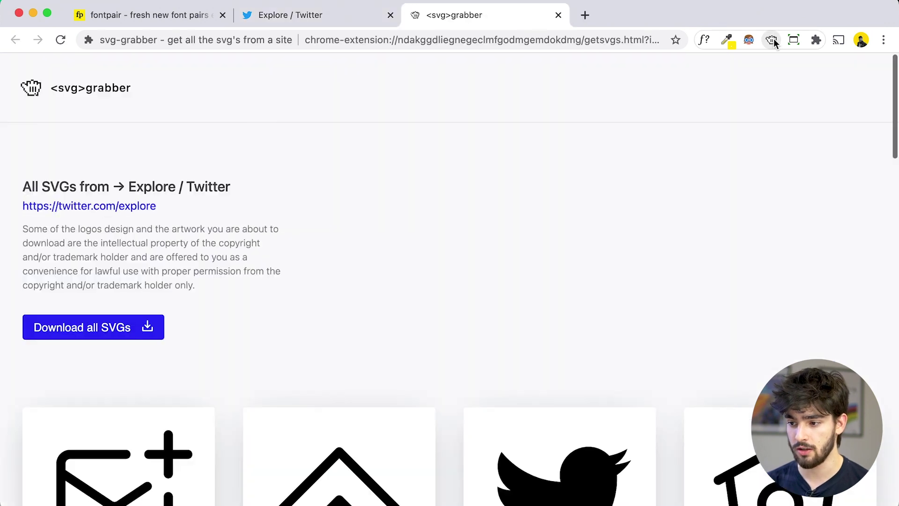
pyautogui.scroll(-4, 223, 348)
pyautogui.scroll(-2, 223, 351)
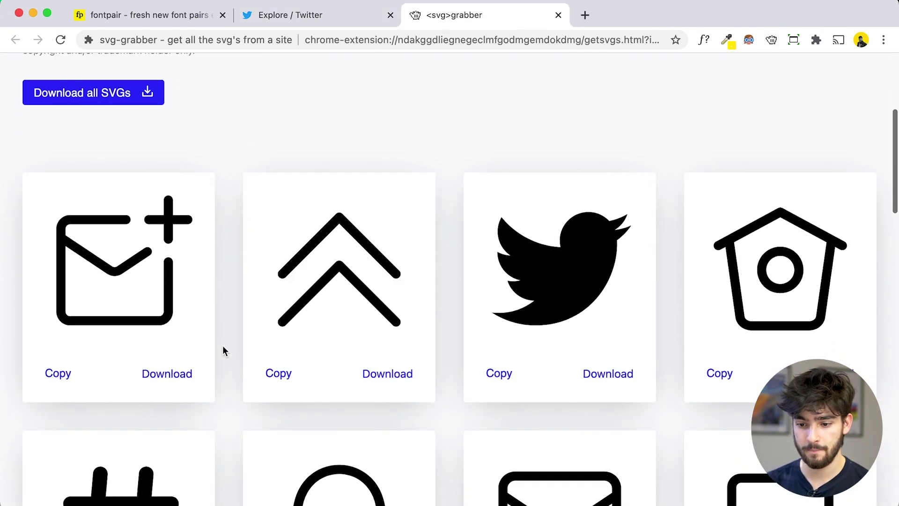
pyautogui.scroll(-5, 227, 349)
pyautogui.scroll(-8, 227, 349)
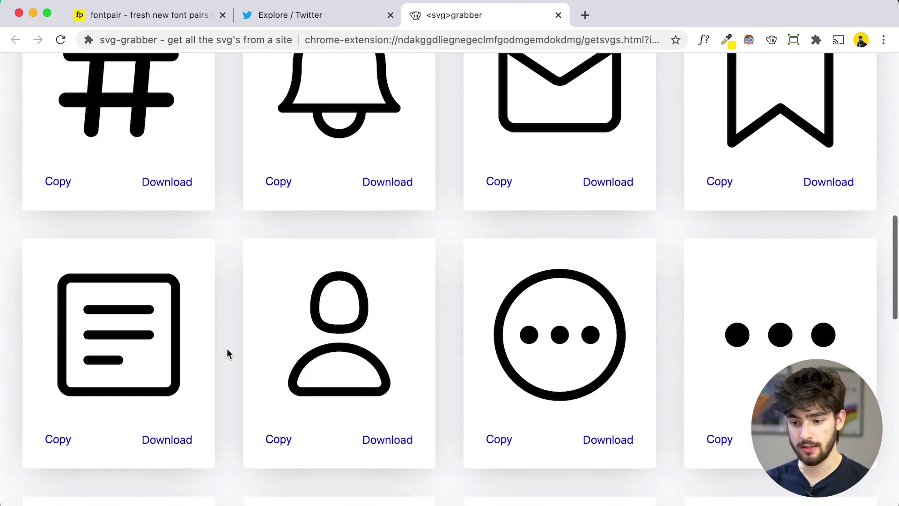
pyautogui.scroll(-10, 228, 352)
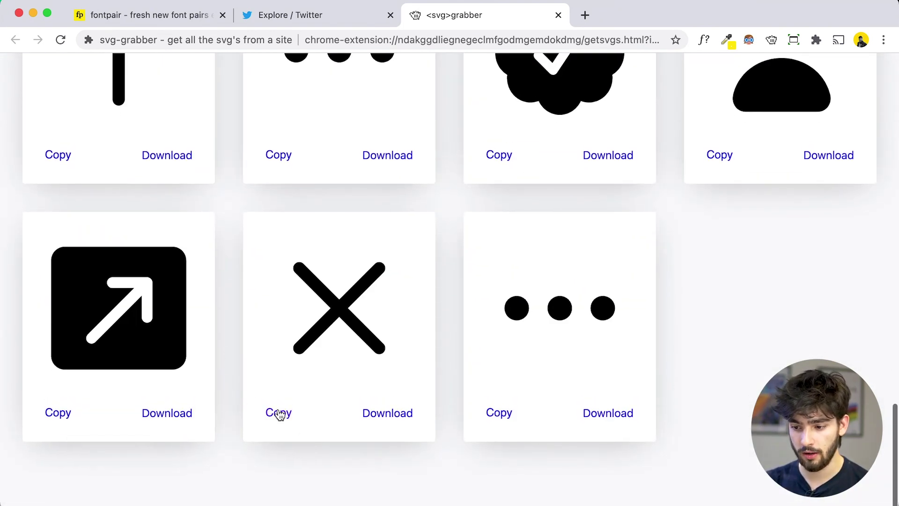
# Copy the X icon's SVG code from its card.
pyautogui.click(281, 415)
pyautogui.scroll(12, 280, 415)
pyautogui.scroll(-6, 278, 413)
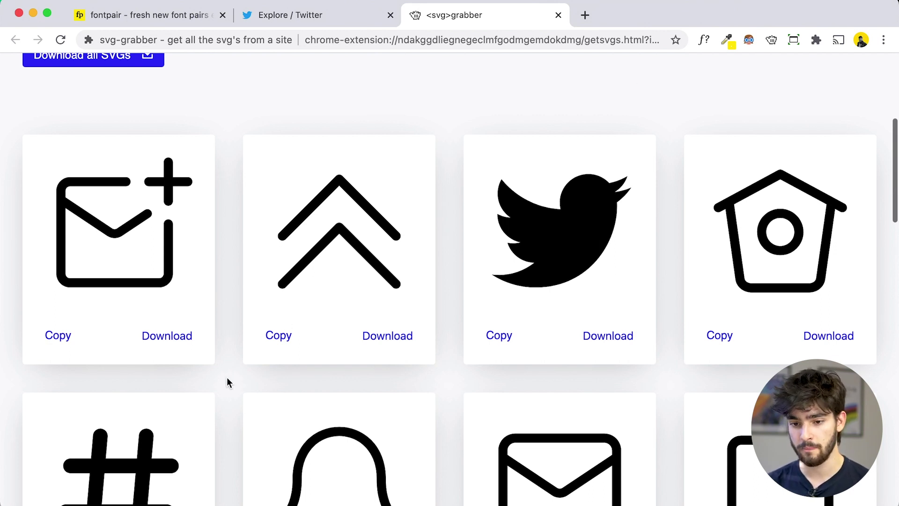
pyautogui.scroll(1, 227, 380)
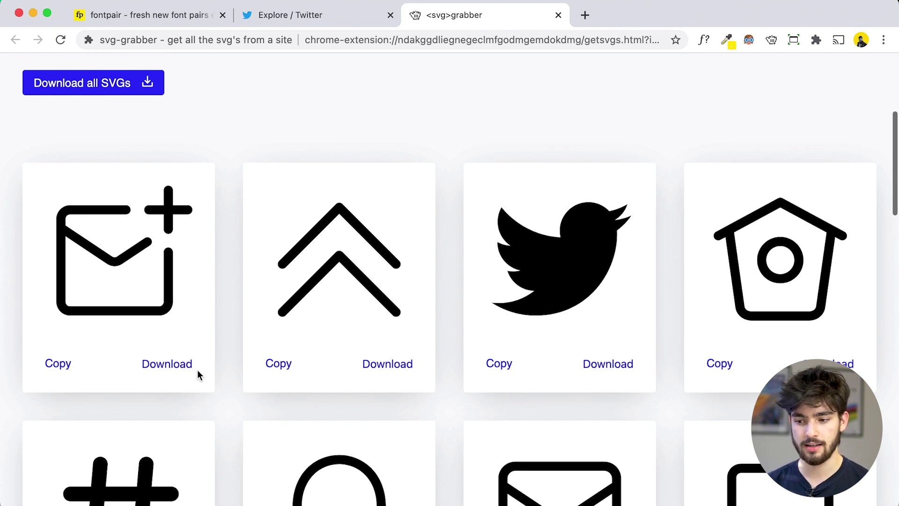
# Download and view the bird logo as Explore _ Twitter-2.svg, then load YouTube in the Twitter tab.
pyautogui.click(616, 365)
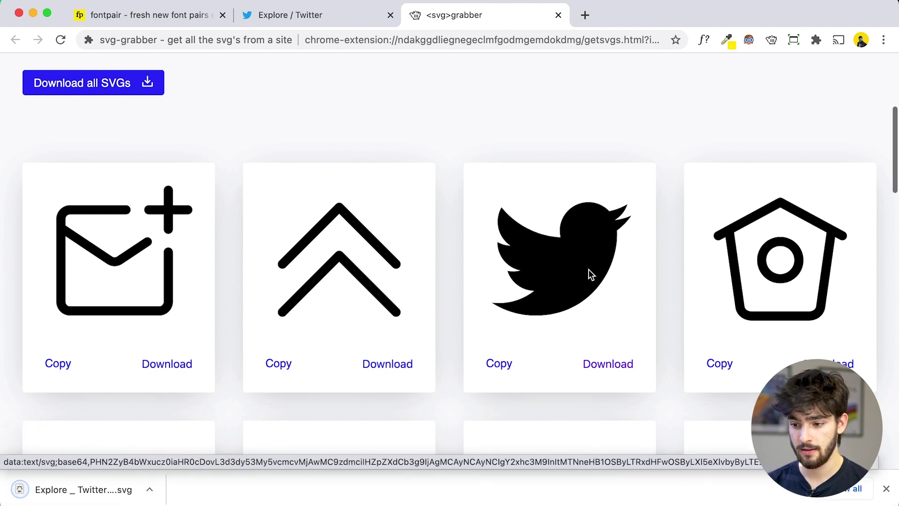
pyautogui.click(56, 477)
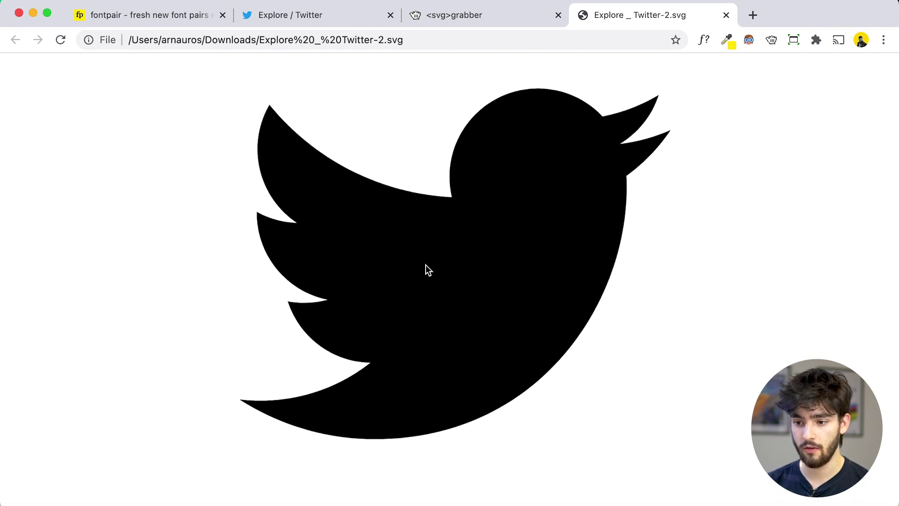
pyautogui.click(300, 15)
pyautogui.click(222, 41)
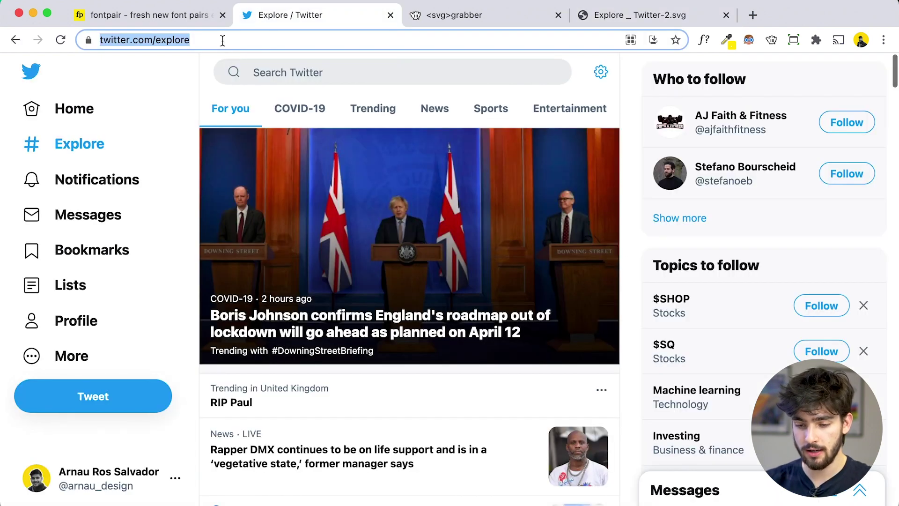
pyautogui.write('youtube')
pyautogui.press('Return')
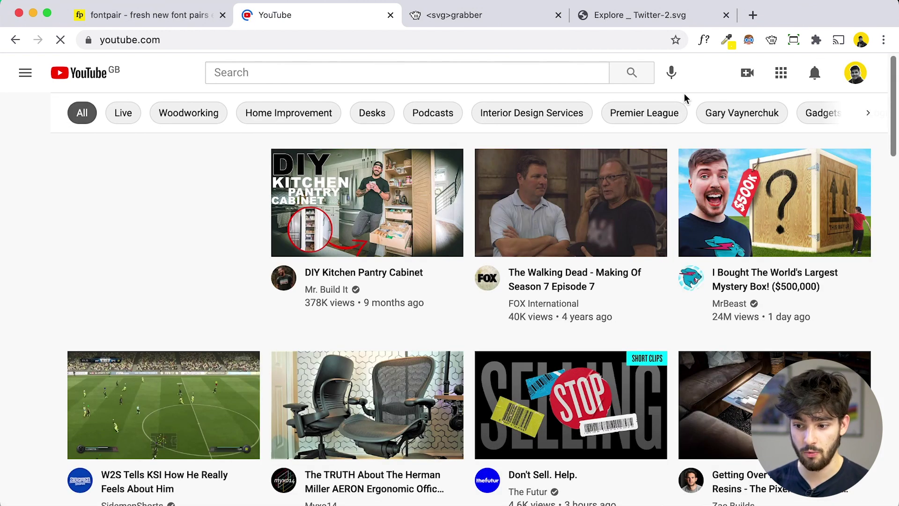
# Grab YouTube's SVG icons with svg-grabber, then return to the Twitter Explore SVGs tab.
pyautogui.click(771, 40)
pyautogui.scroll(-2, 248, 365)
pyautogui.scroll(-5, 233, 377)
pyautogui.scroll(-3, 233, 377)
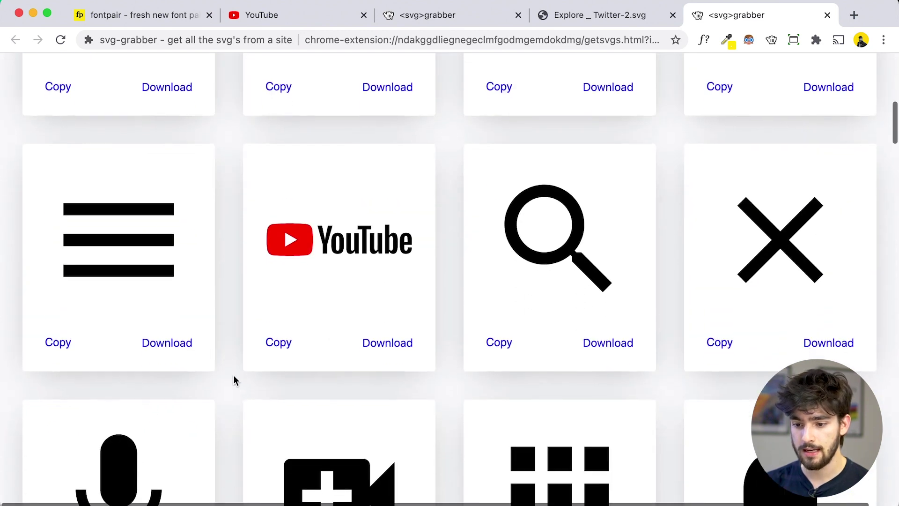
pyautogui.scroll(-1, 216, 229)
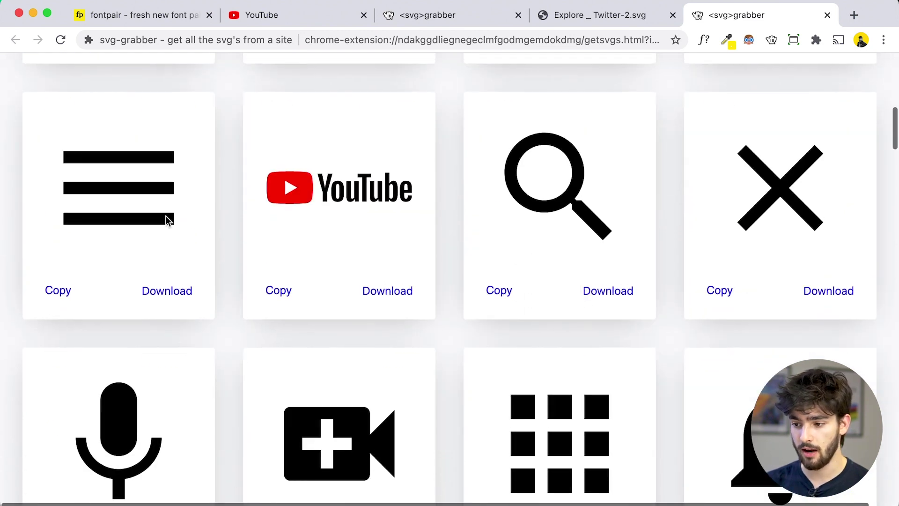
pyautogui.scroll(-5, 453, 316)
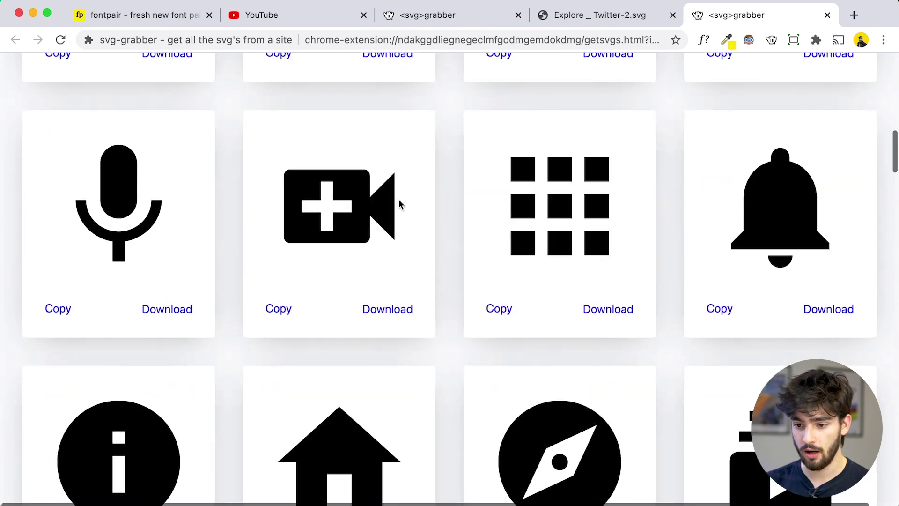
pyautogui.scroll(-2, 487, 337)
pyautogui.hscroll(1, 488, 337)
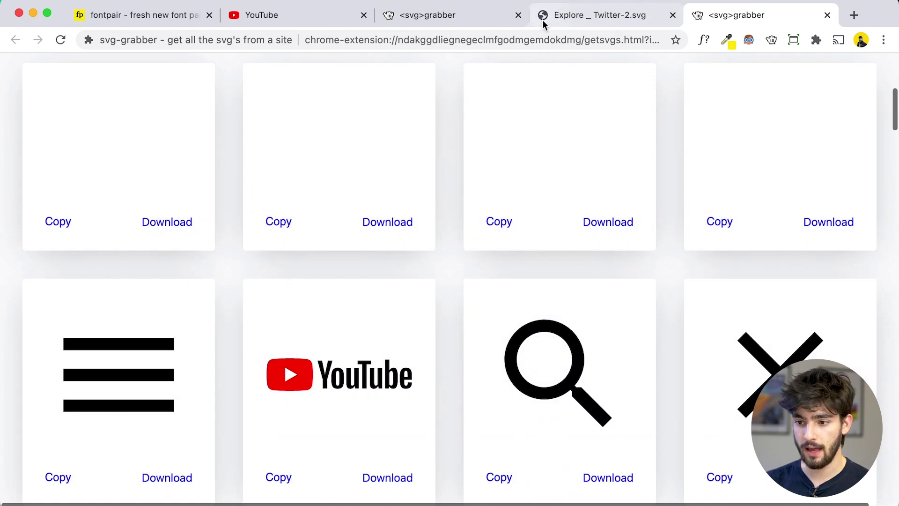
pyautogui.click(468, 17)
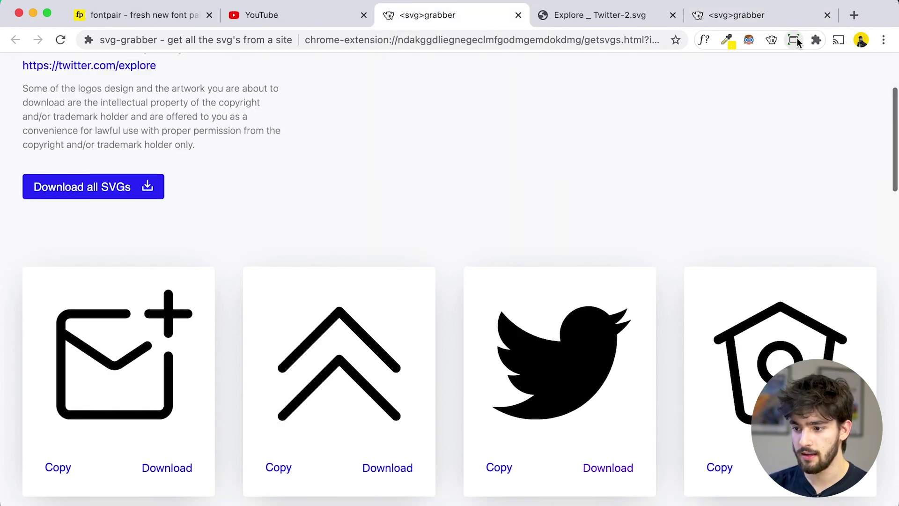
# Browse Window Resizer's screen-size presets, ranging from 320×568 to 2560×1440.
pyautogui.click(794, 41)
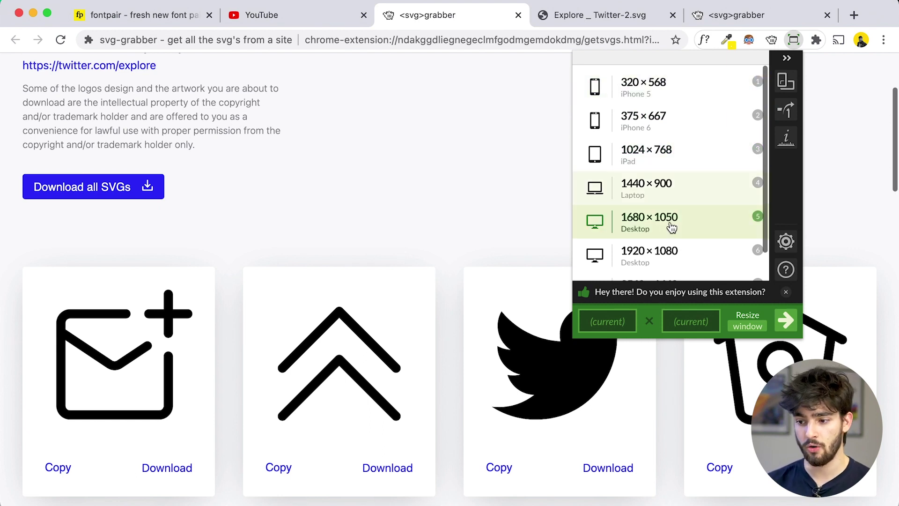
pyautogui.scroll(-1, 672, 226)
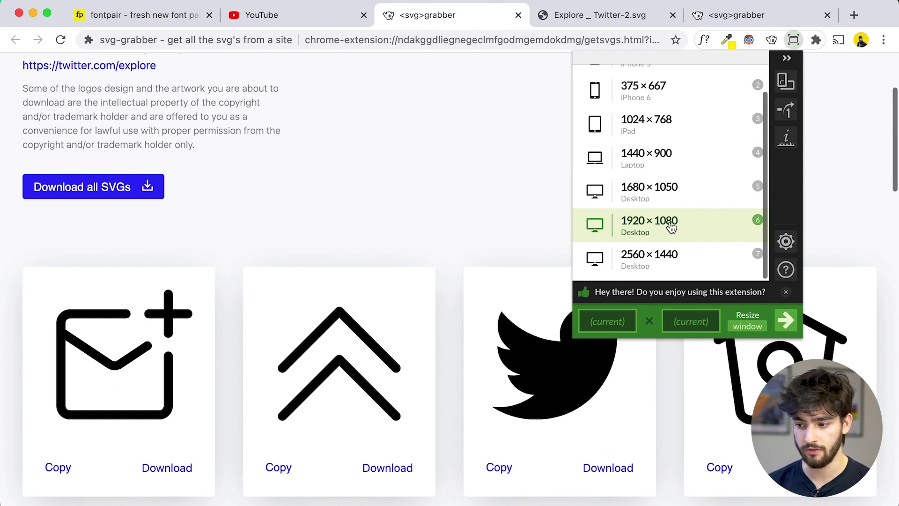
pyautogui.scroll(1, 660, 155)
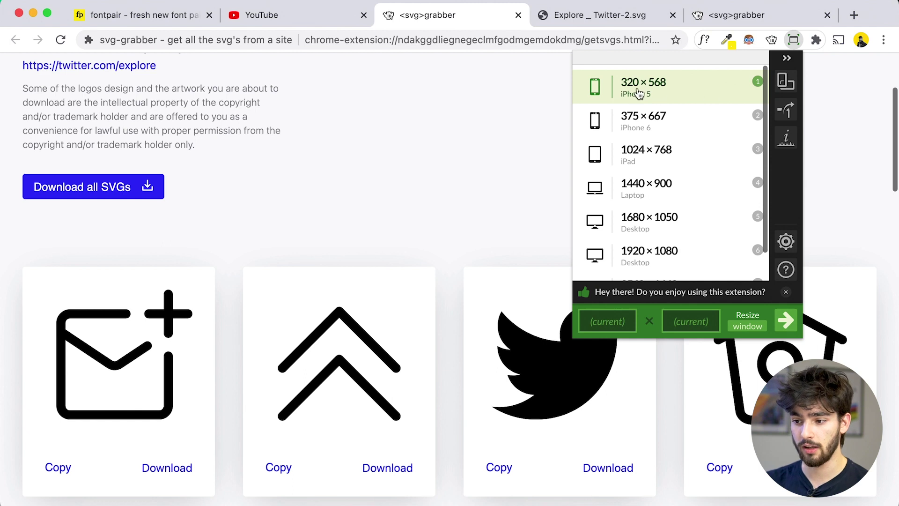
# Shrink the window to 320×568 iPhone 5 size, centre it, then maximize it.
pyautogui.click(686, 92)
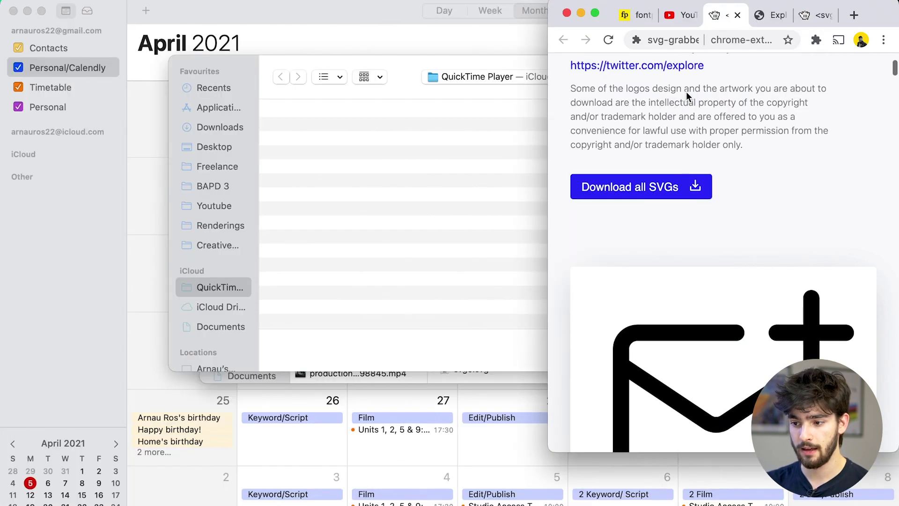
pyautogui.moveTo(882, 6); pyautogui.dragTo(614, 5)
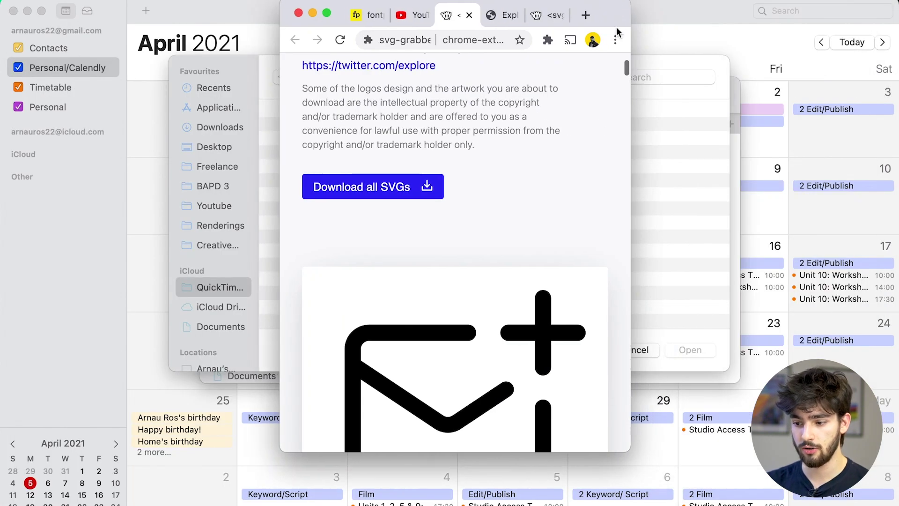
pyautogui.scroll(3, 480, 134)
pyautogui.scroll(2, 481, 134)
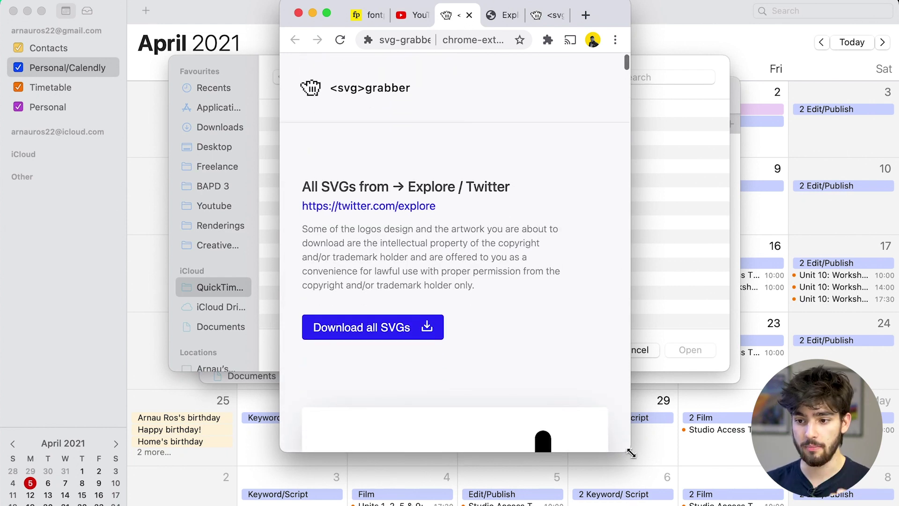
pyautogui.doubleClick(610, 17)
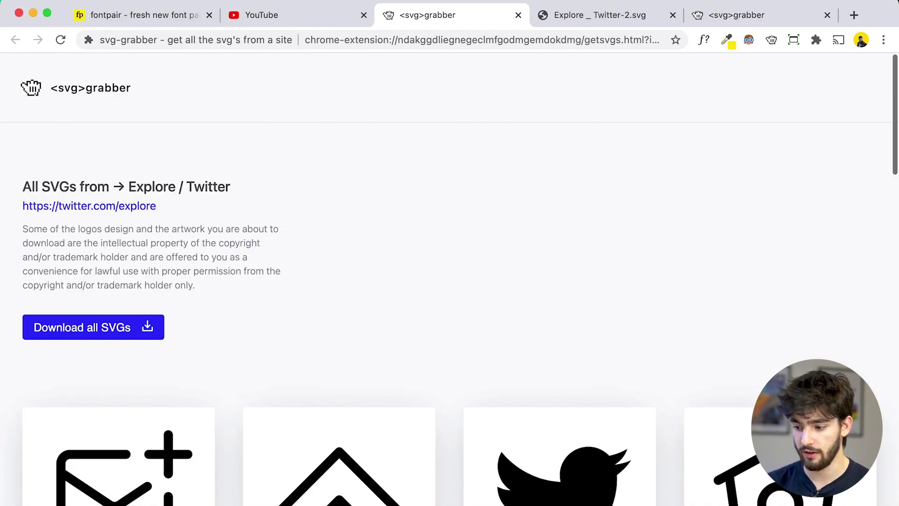
# Resize the window to the 2560×1440 preset, then fit it back to the screen.
pyautogui.click(795, 41)
pyautogui.scroll(-1, 627, 212)
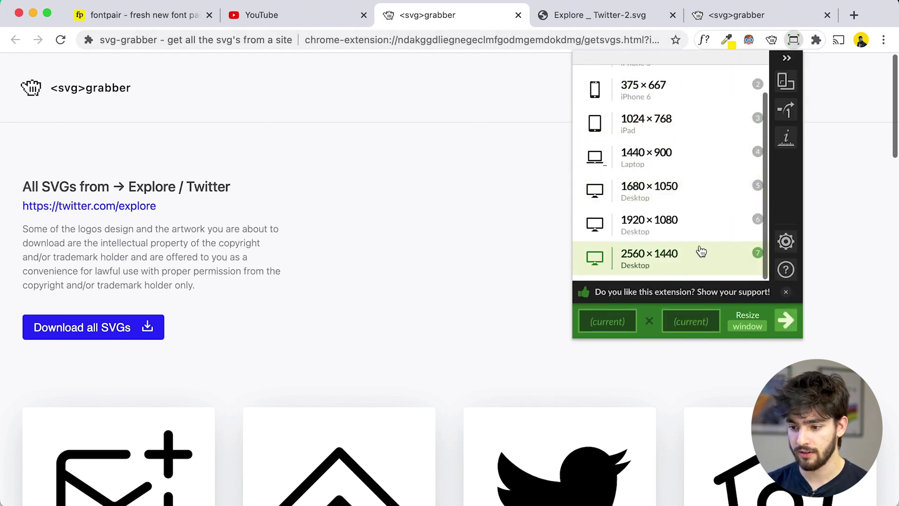
pyautogui.click(692, 258)
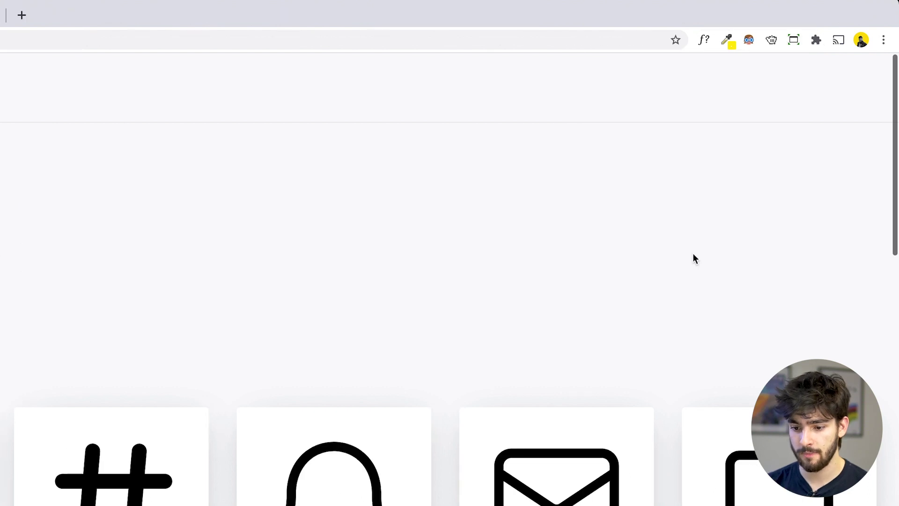
pyautogui.scroll(-3, 694, 259)
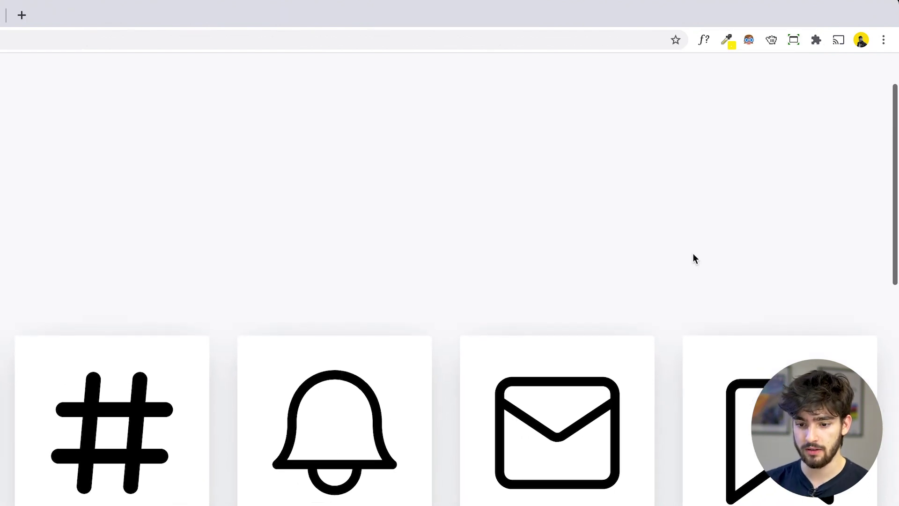
pyautogui.scroll(-12, 693, 258)
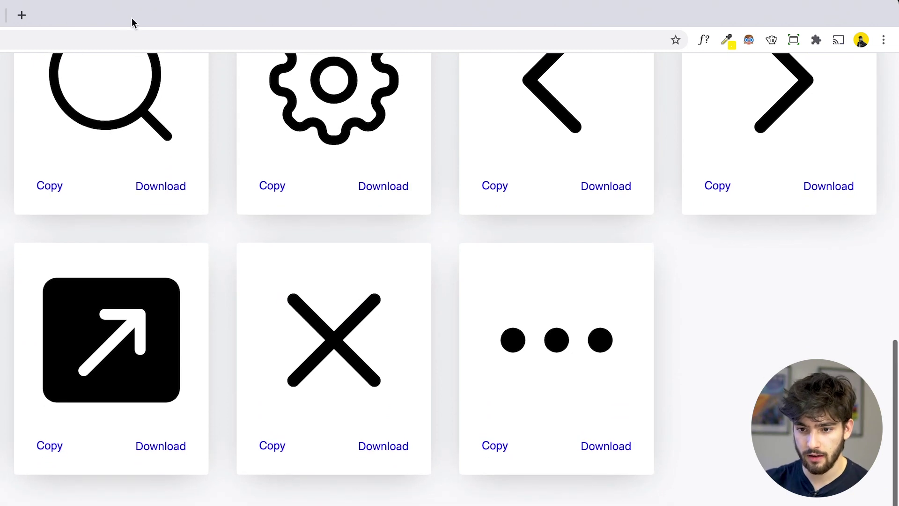
pyautogui.press('super+alt+Left')
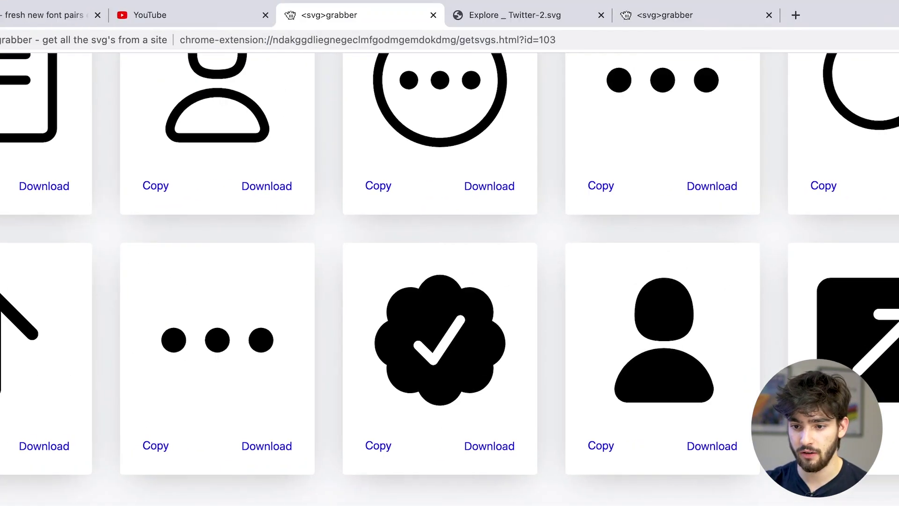
pyautogui.doubleClick(821, 10)
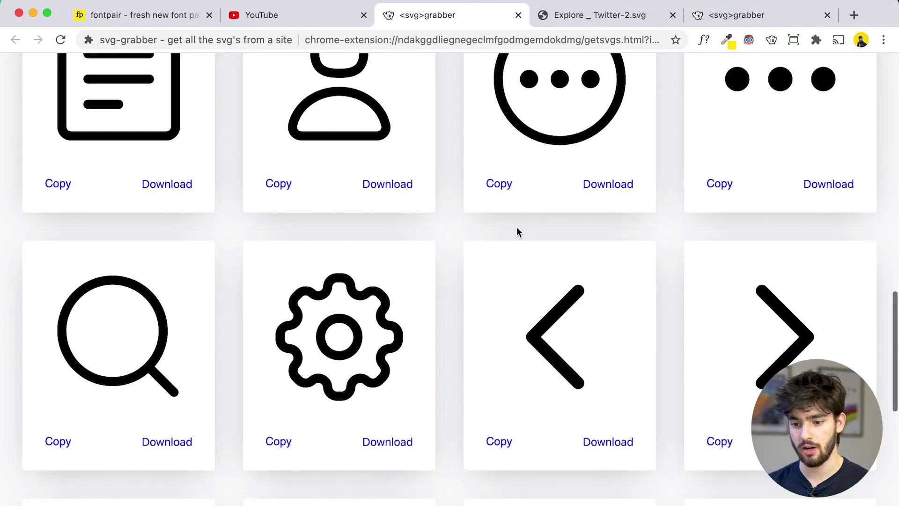
pyautogui.scroll(12, 516, 227)
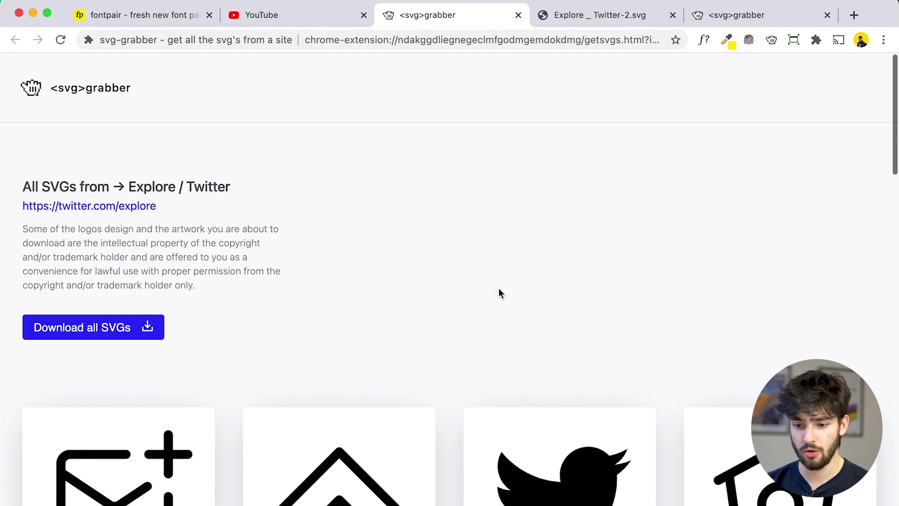
# Inspect the disclaimer paragraph, turn on device preview mode, and show the emulated devices list.
pyautogui.scroll(-3, 499, 290)
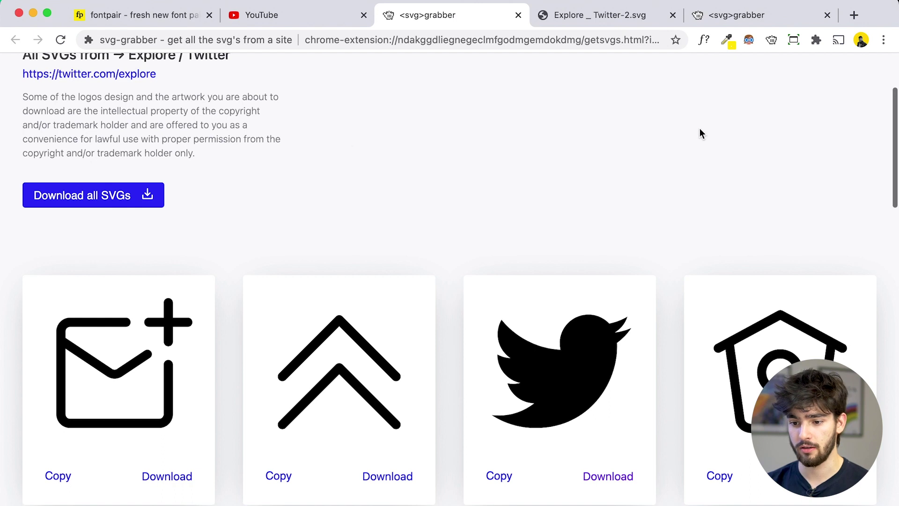
pyautogui.rightClick(275, 141)
pyautogui.click(345, 283)
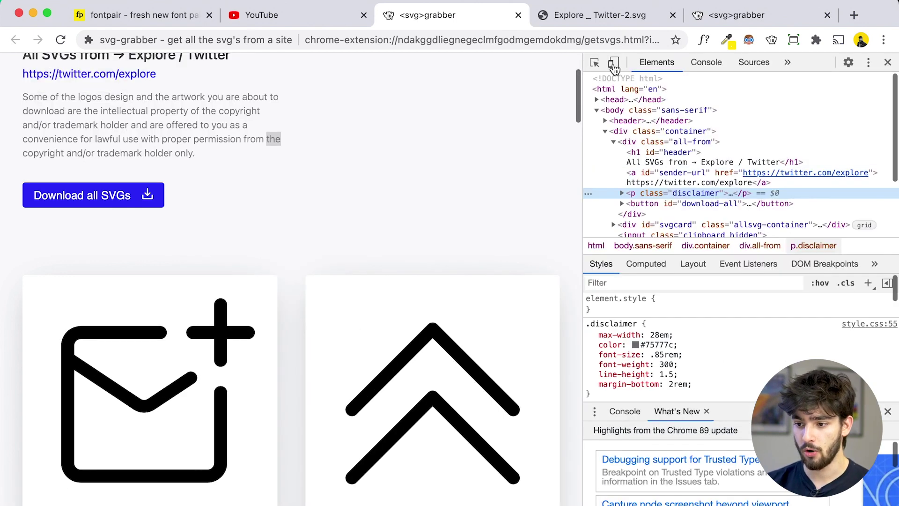
pyautogui.click(614, 64)
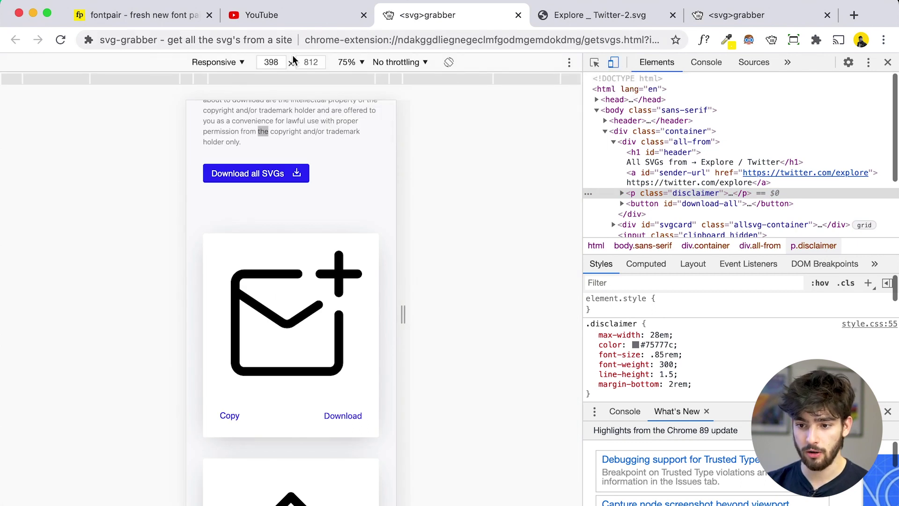
pyautogui.click(241, 69)
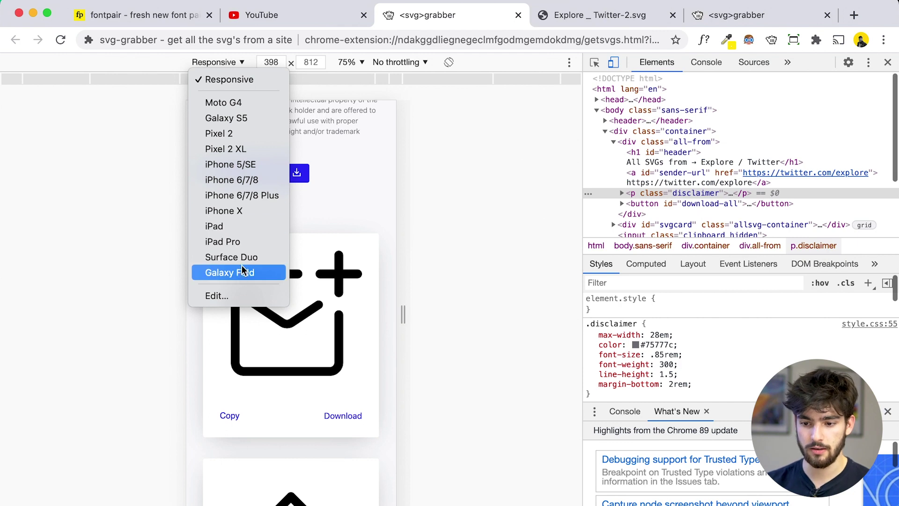
# Emulate an iPad at 768×1024 and scroll through the two-column SVG icon grid.
pyautogui.click(261, 231)
pyautogui.scroll(5, 349, 315)
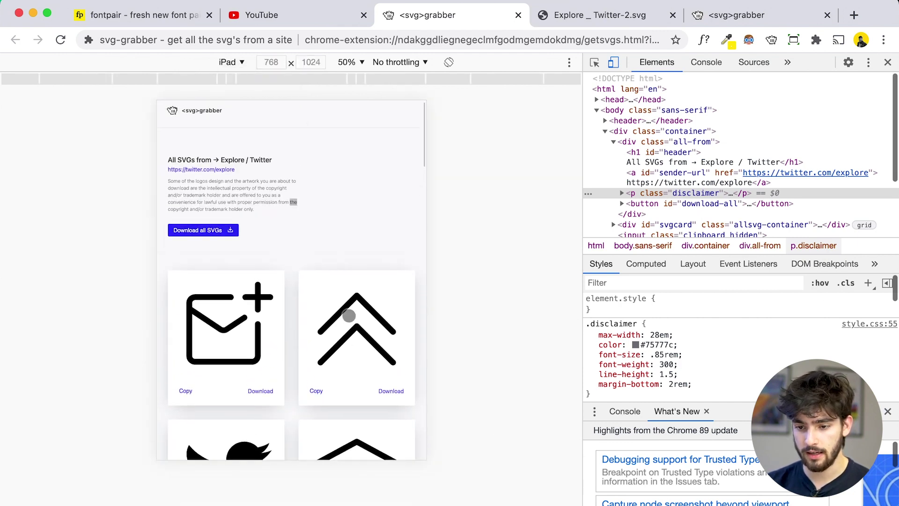
pyautogui.scroll(-7, 348, 315)
pyautogui.scroll(-5, 348, 315)
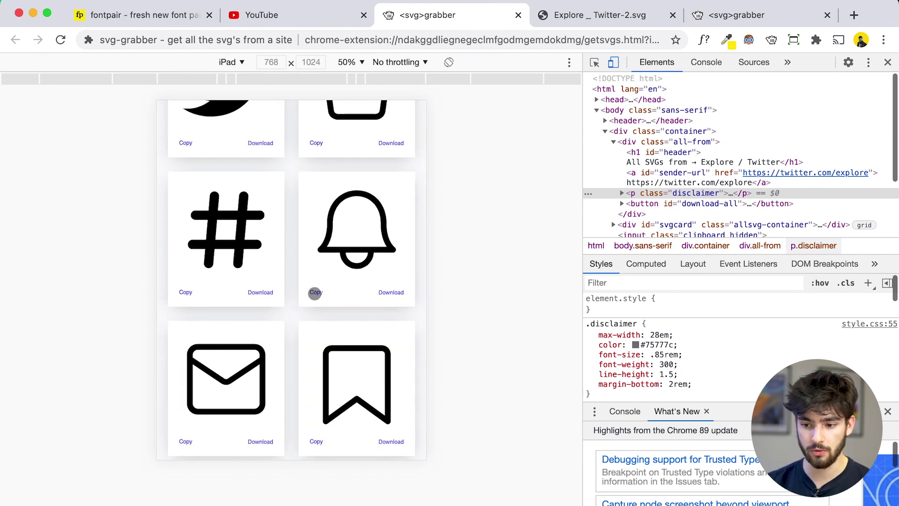
pyautogui.scroll(8, 291, 136)
pyautogui.scroll(-6, 282, 232)
pyautogui.scroll(-8, 282, 231)
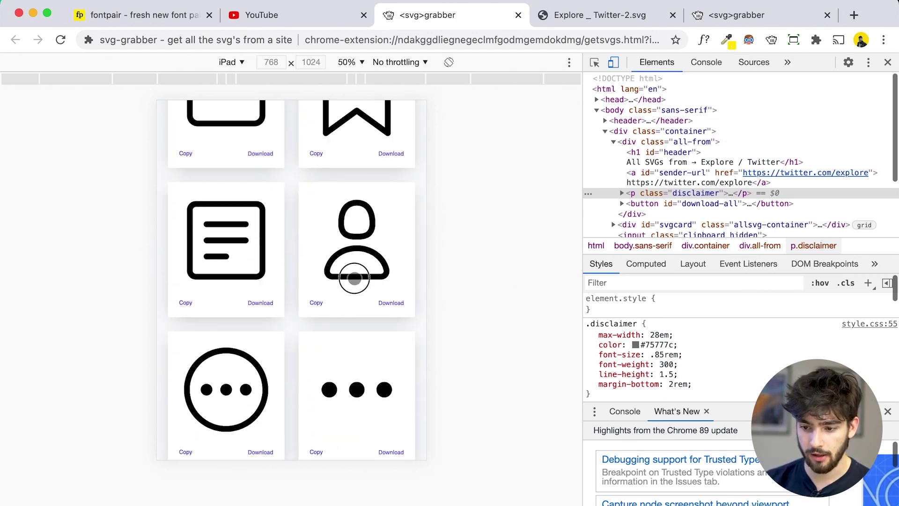
pyautogui.scroll(10, 346, 281)
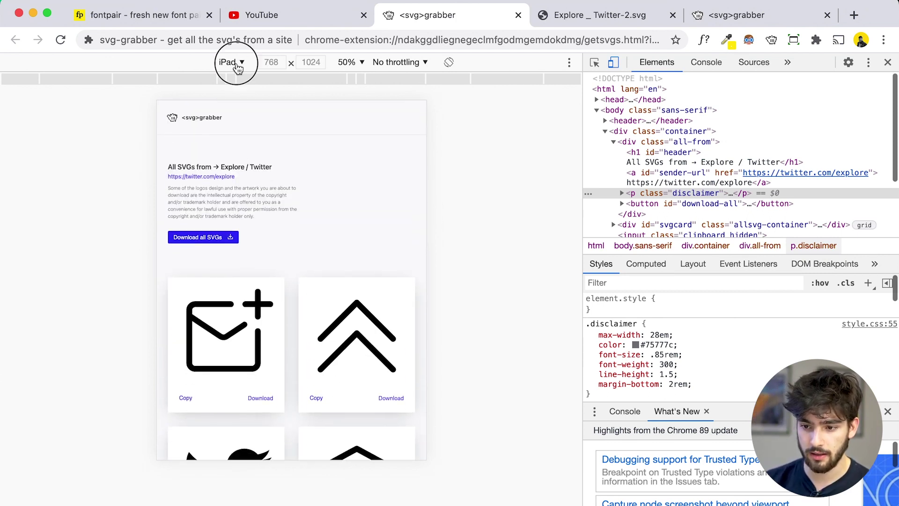
# Emulate a Moto G4 at 360×640 and scroll the single-column icon cards.
pyautogui.click(229, 63)
pyautogui.click(238, 106)
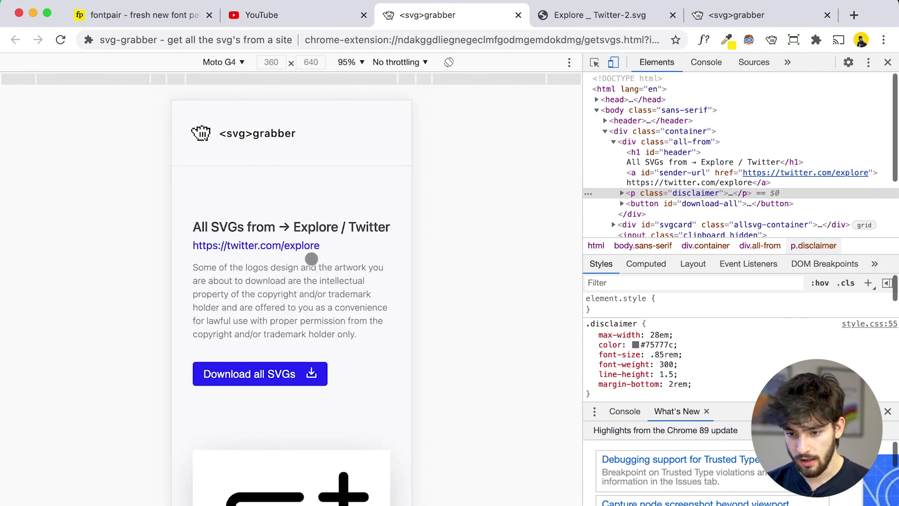
pyautogui.scroll(-20, 312, 259)
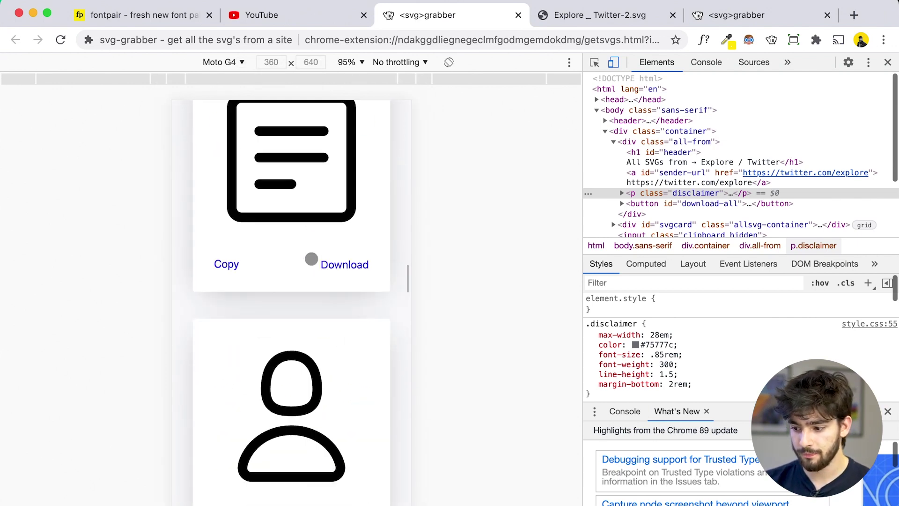
pyautogui.scroll(-20, 311, 259)
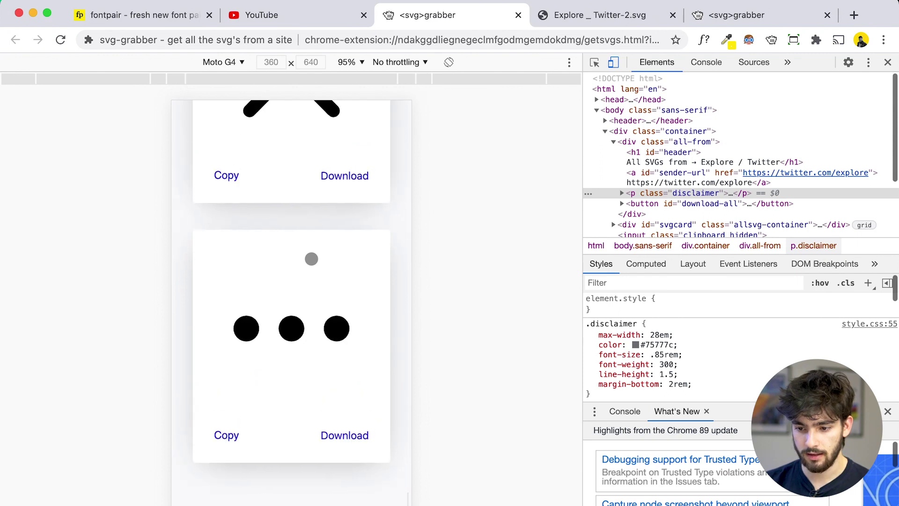
pyautogui.scroll(20, 311, 258)
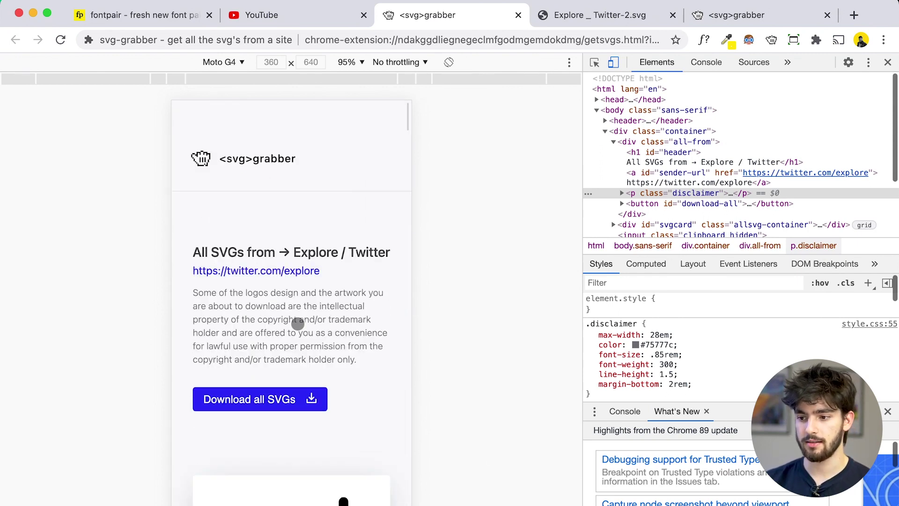